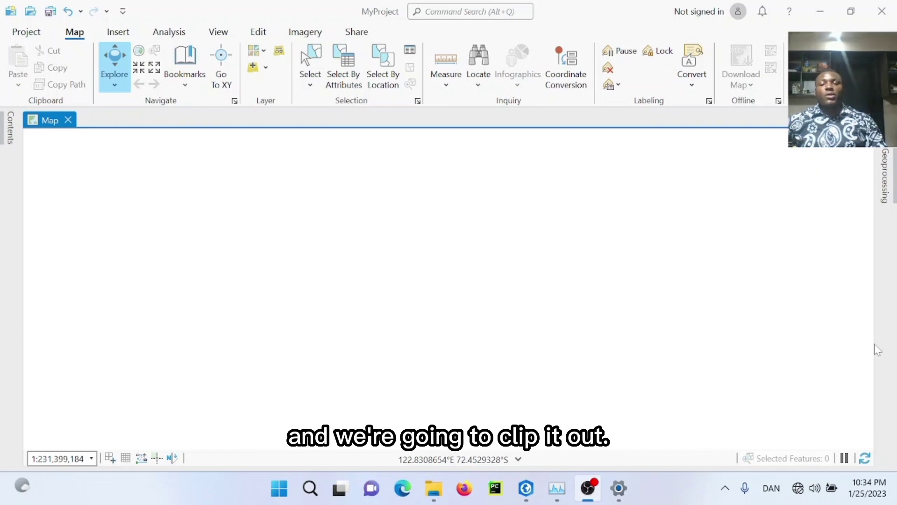
Step: Add the 189053 band 2, 3 and 4 rasters from MOSAICKING AND CLIPPING to the map
{"action": "left_click", "coordinate": [816, 13]}
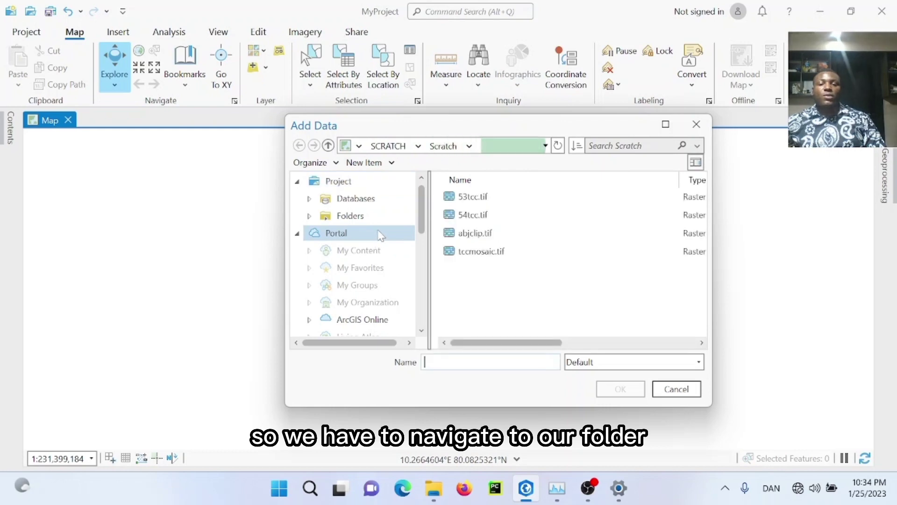
{"action": "left_click", "coordinate": [386, 147]}
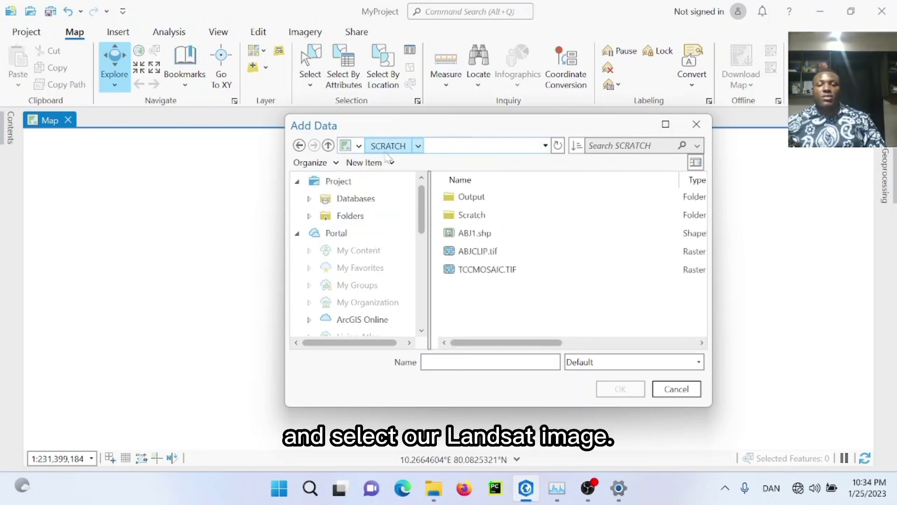
{"action": "left_click", "coordinate": [358, 146]}
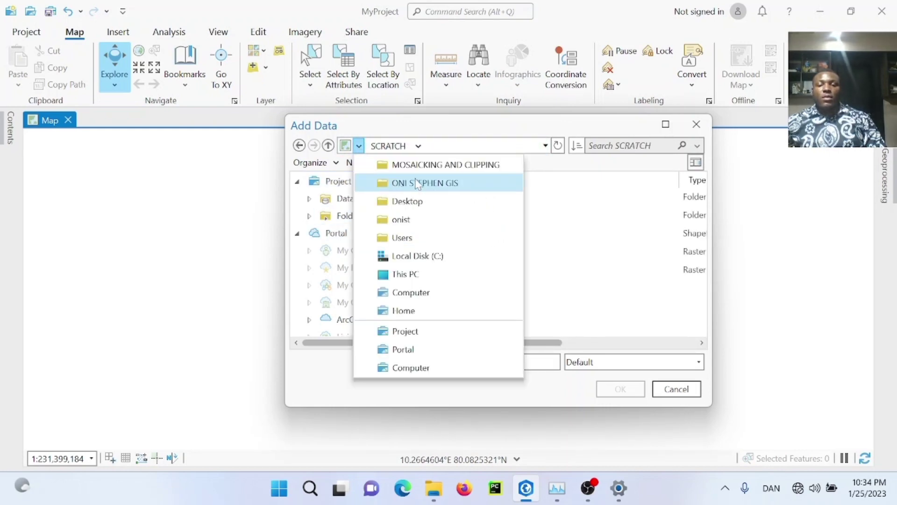
{"action": "left_click", "coordinate": [424, 165]}
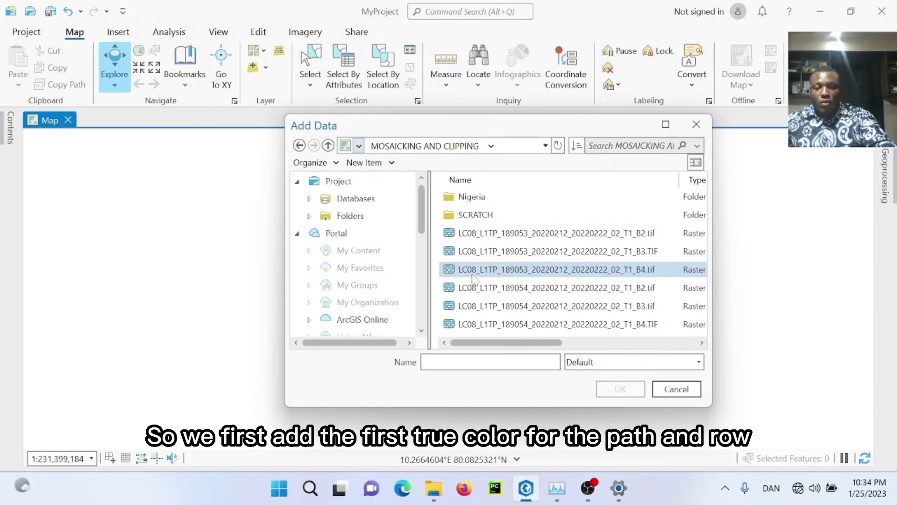
{"action": "left_click", "coordinate": [474, 277]}
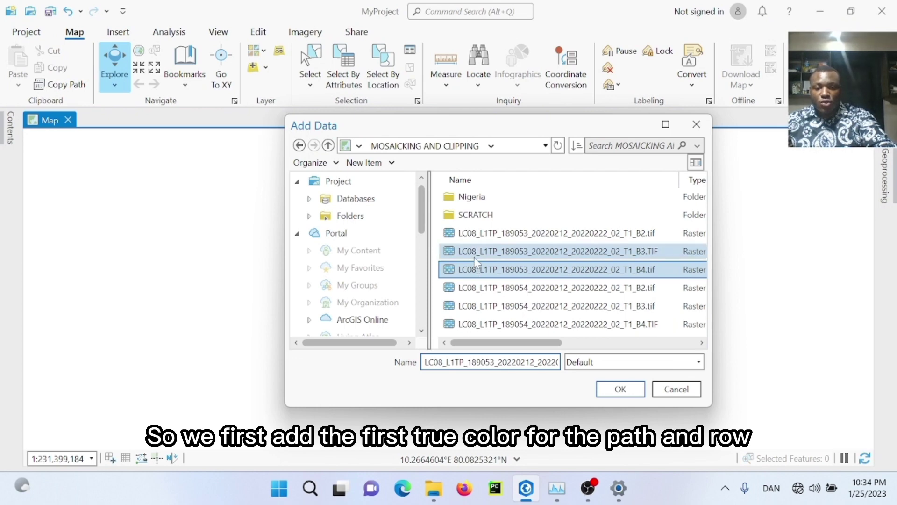
{"action": "left_click", "coordinate": [474, 259], "text": "ctrl"}
{"action": "left_click", "coordinate": [473, 235], "text": "ctrl"}
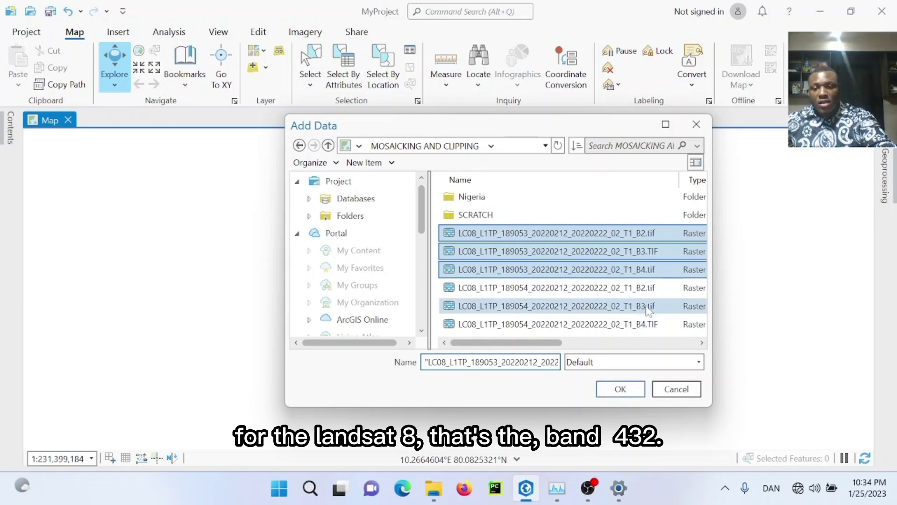
{"action": "left_click", "coordinate": [620, 388]}
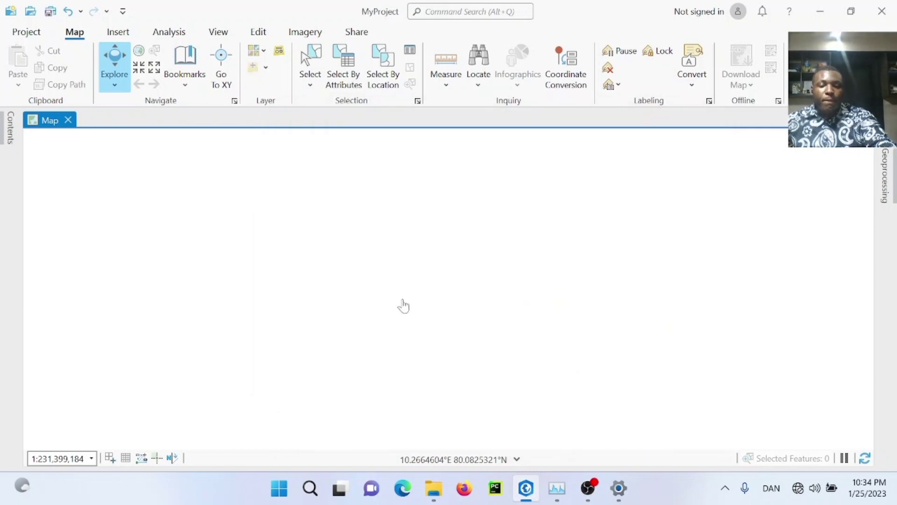
Step: Show the Contents pane listing the new 189053 band layers
{"action": "left_click", "coordinate": [587, 488]}
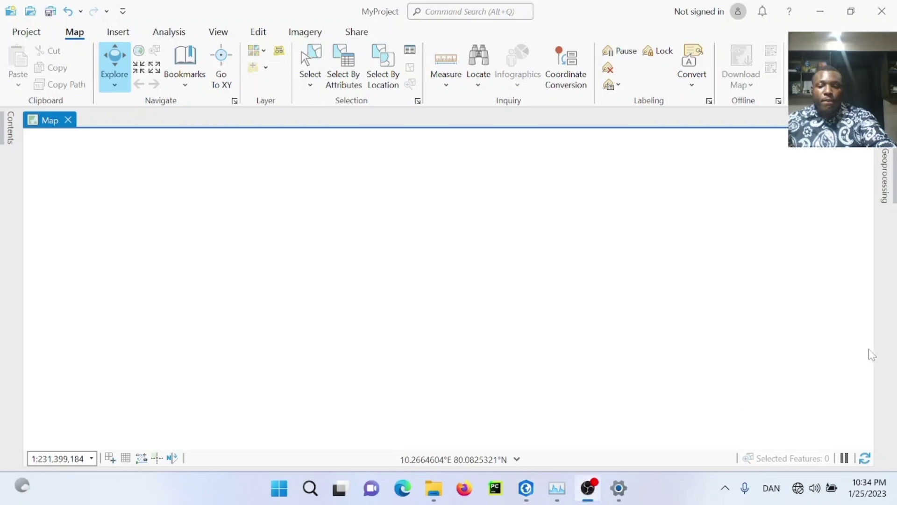
{"action": "left_click", "coordinate": [821, 16]}
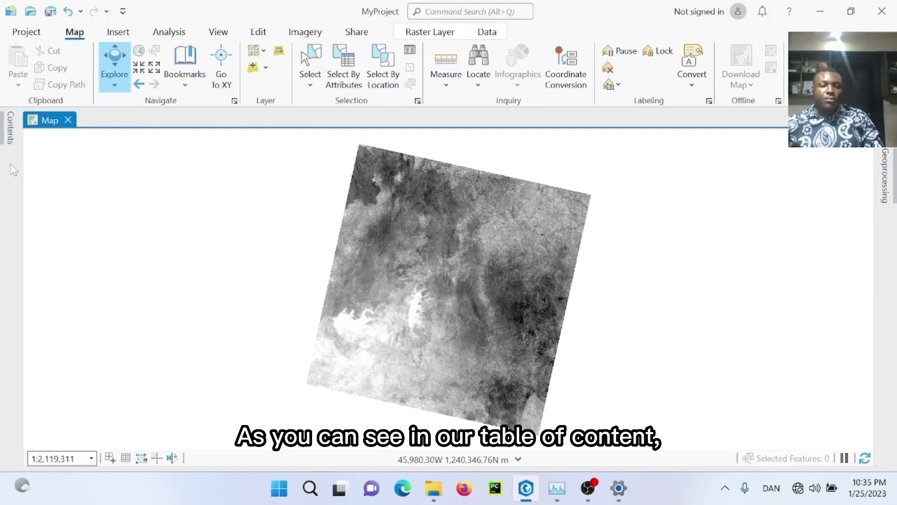
{"action": "left_click", "coordinate": [8, 132]}
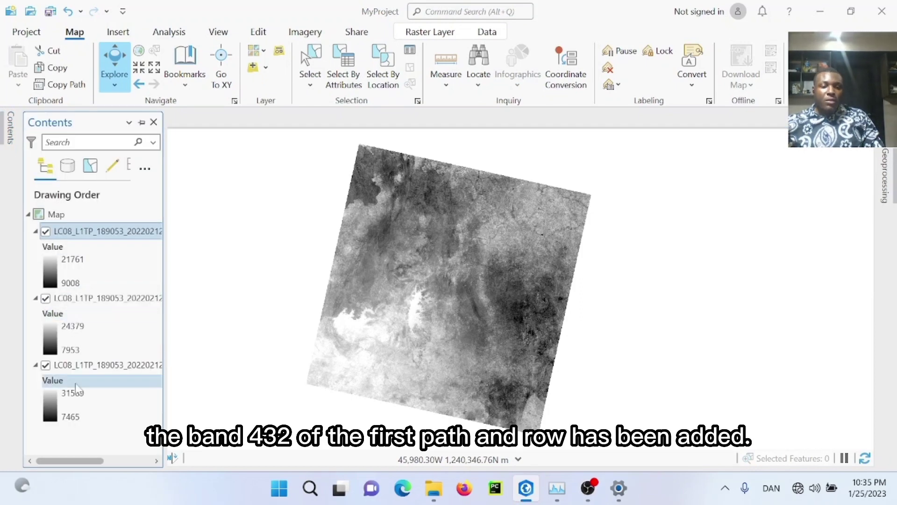
{"action": "left_click_drag", "start_coordinate": [79, 461], "coordinate": [127, 470]}
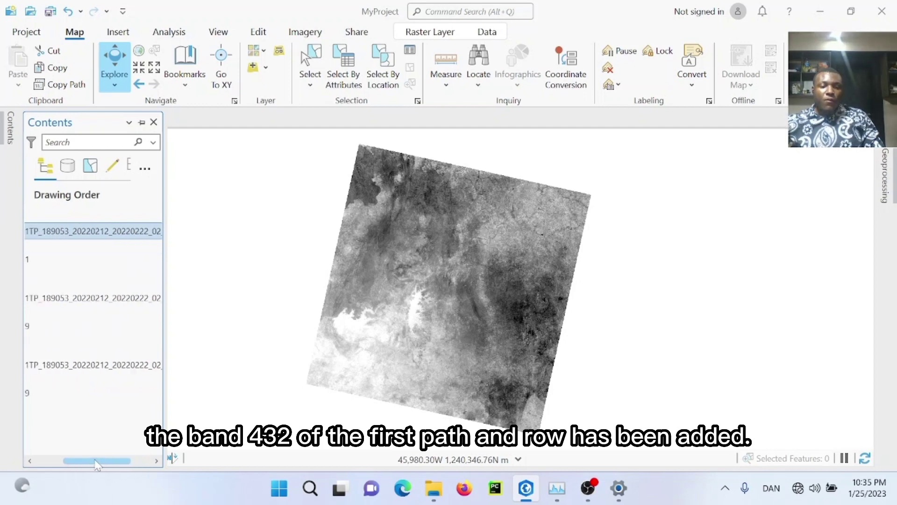
{"action": "left_click_drag", "start_coordinate": [122, 464], "coordinate": [76, 464]}
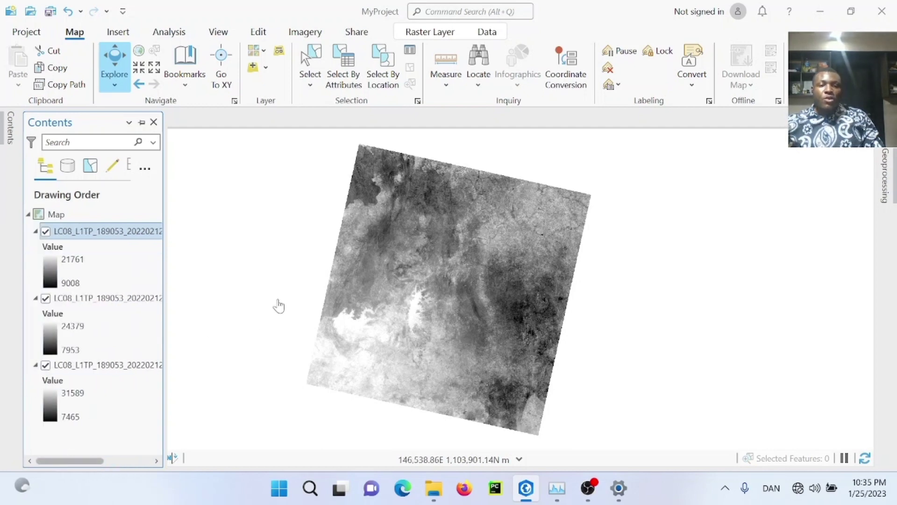
Step: Add the 189054 band 2, 3 and 4 rasters and zoom to the full extent
{"action": "left_click", "coordinate": [253, 67]}
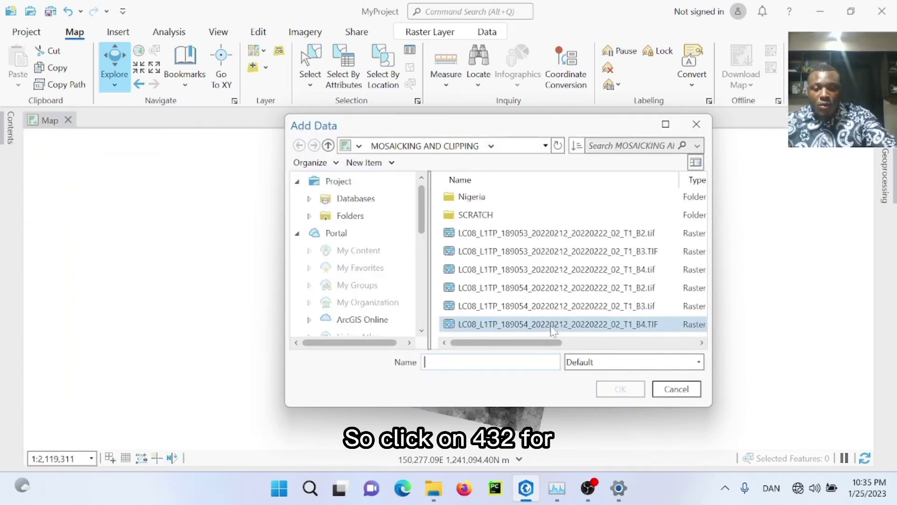
{"action": "left_click", "coordinate": [551, 331]}
{"action": "left_click", "coordinate": [550, 312], "text": "ctrl"}
{"action": "left_click", "coordinate": [548, 288], "text": "ctrl"}
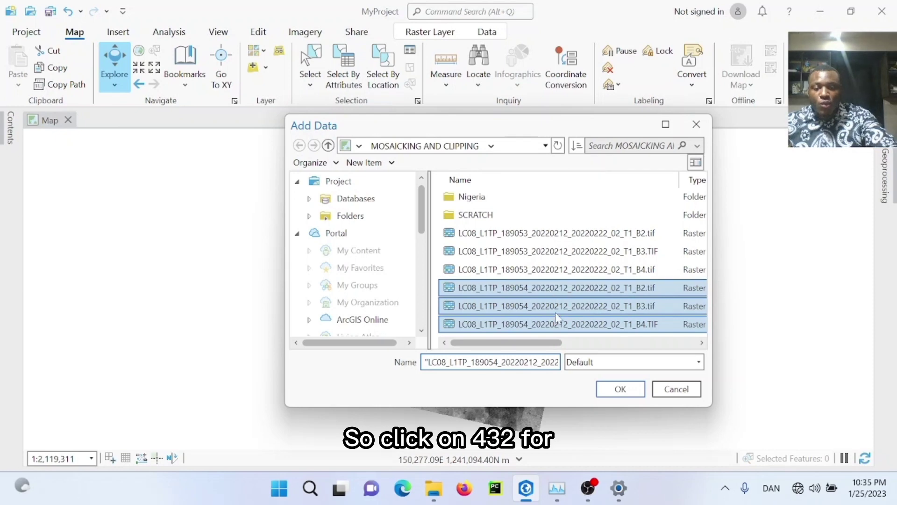
{"action": "left_click", "coordinate": [620, 390]}
{"action": "mouse_move", "coordinate": [588, 488]}
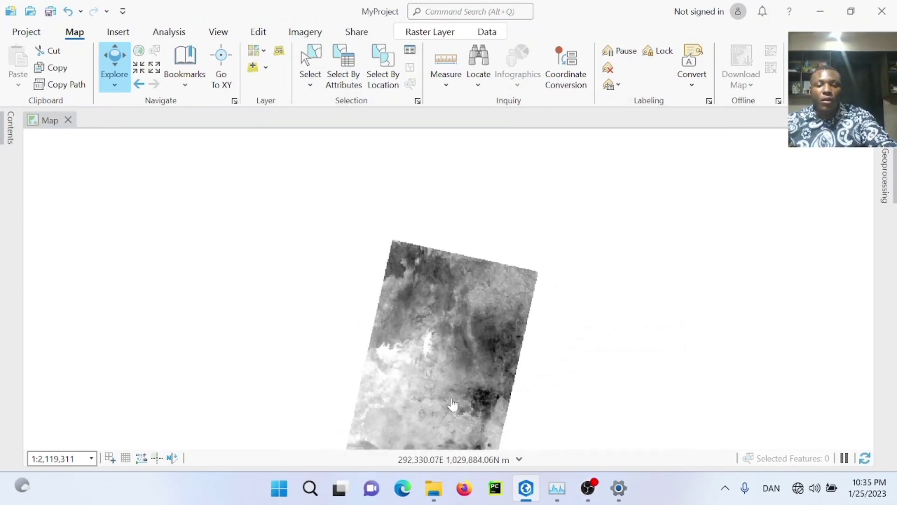
{"action": "scroll", "coordinate": [452, 405], "scroll_direction": "down", "scroll_amount": 4}
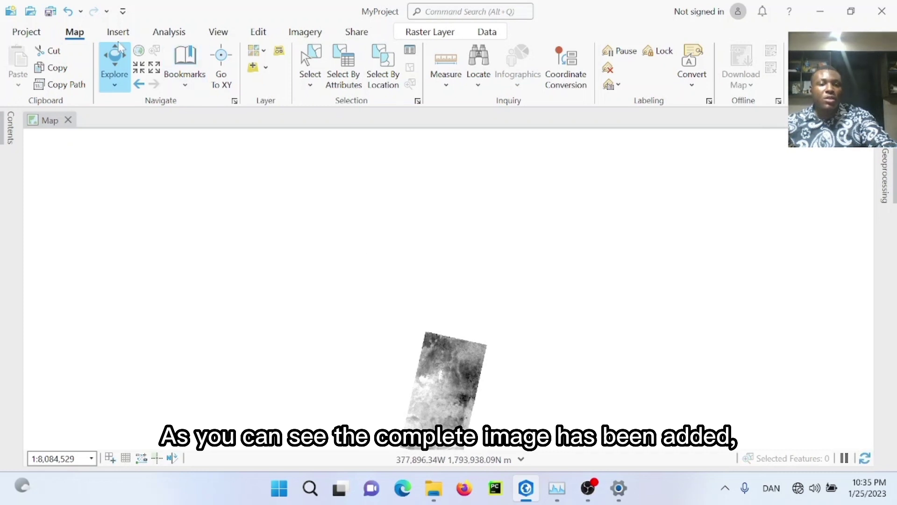
{"action": "left_click", "coordinate": [140, 51]}
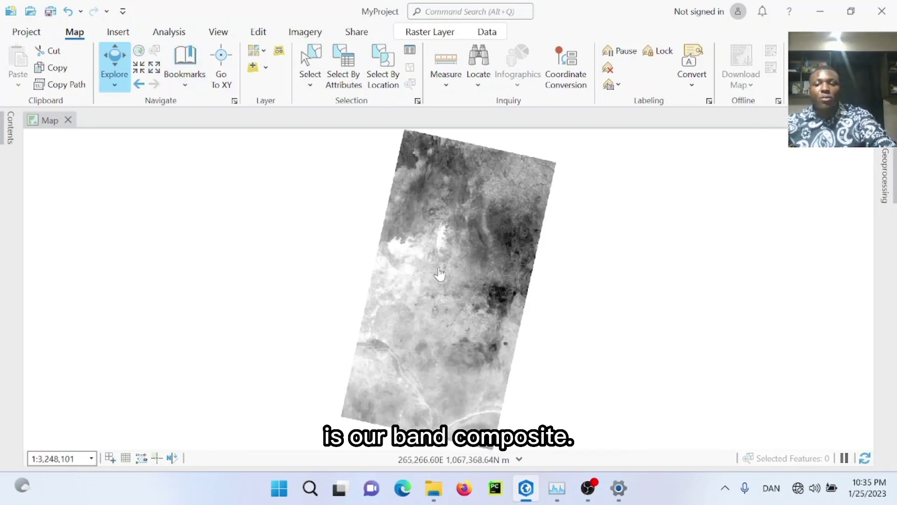
Step: Select Composite Bands under Data Management Tools > Raster > Raster Processing in Geoprocessing
{"action": "left_click", "coordinate": [185, 38]}
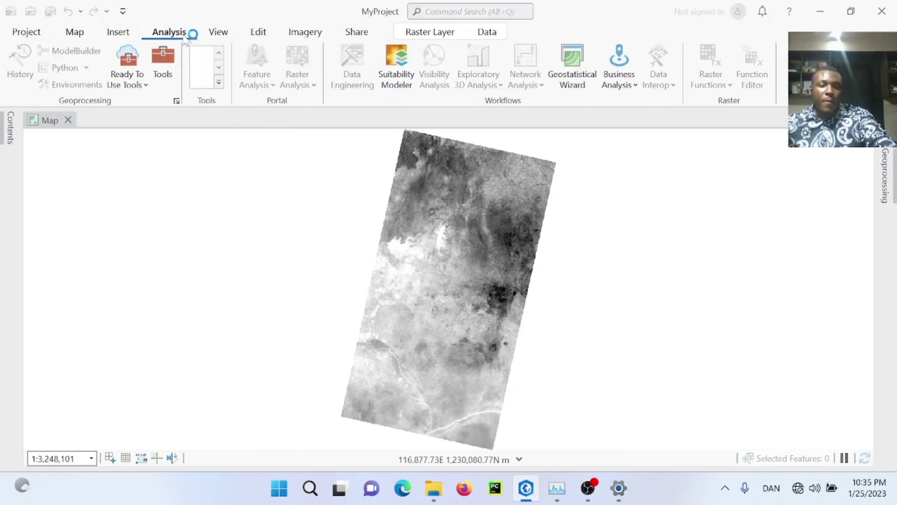
{"action": "left_click", "coordinate": [169, 76]}
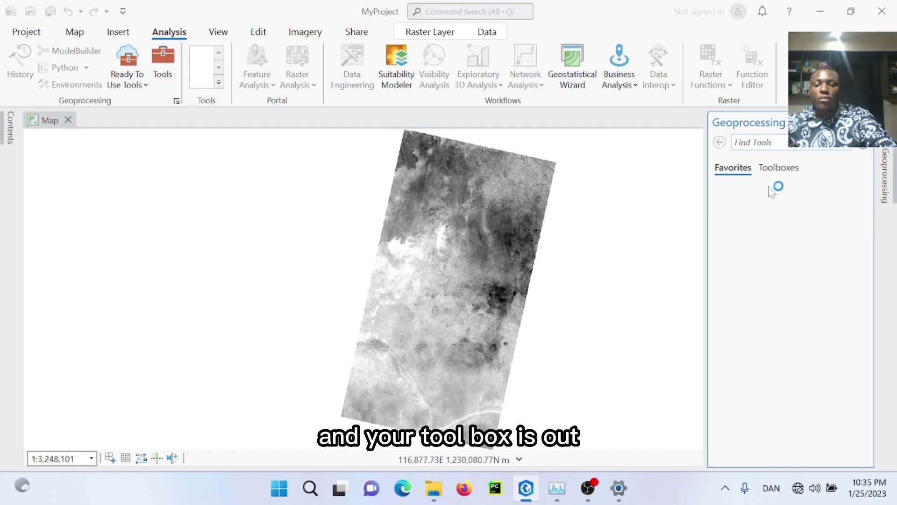
{"action": "left_click", "coordinate": [787, 170]}
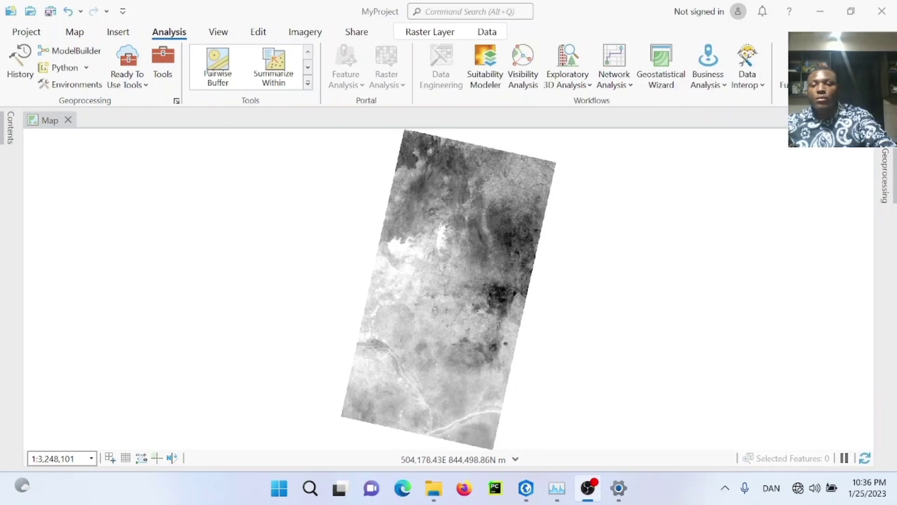
{"action": "left_click", "coordinate": [884, 175]}
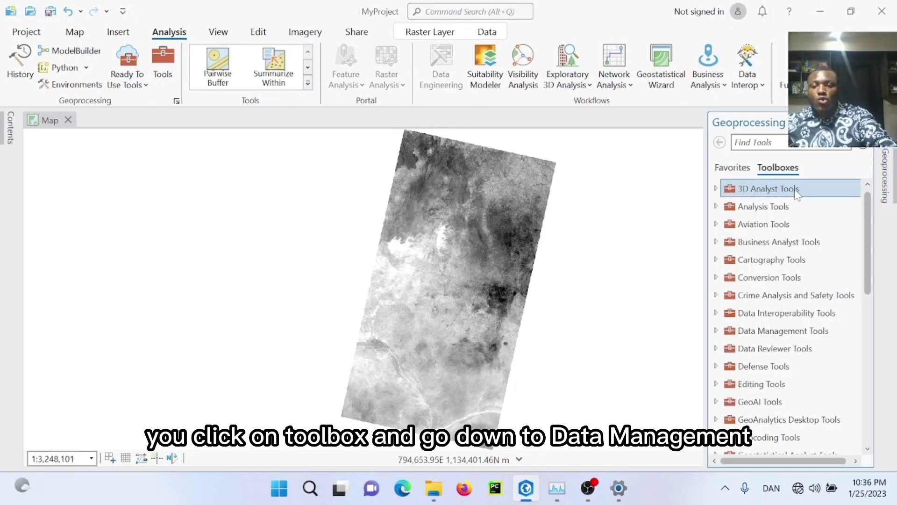
{"action": "scroll", "coordinate": [791, 314], "scroll_direction": "down", "scroll_amount": 2}
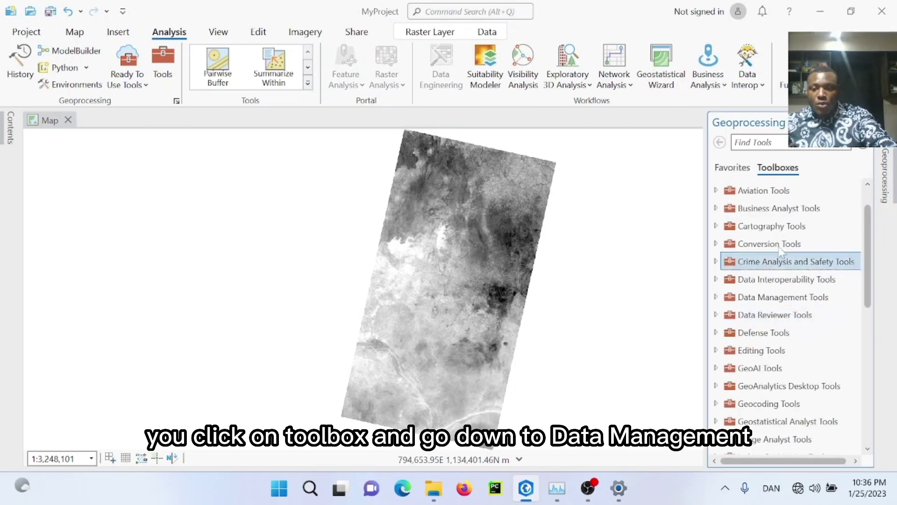
{"action": "left_click", "coordinate": [717, 297]}
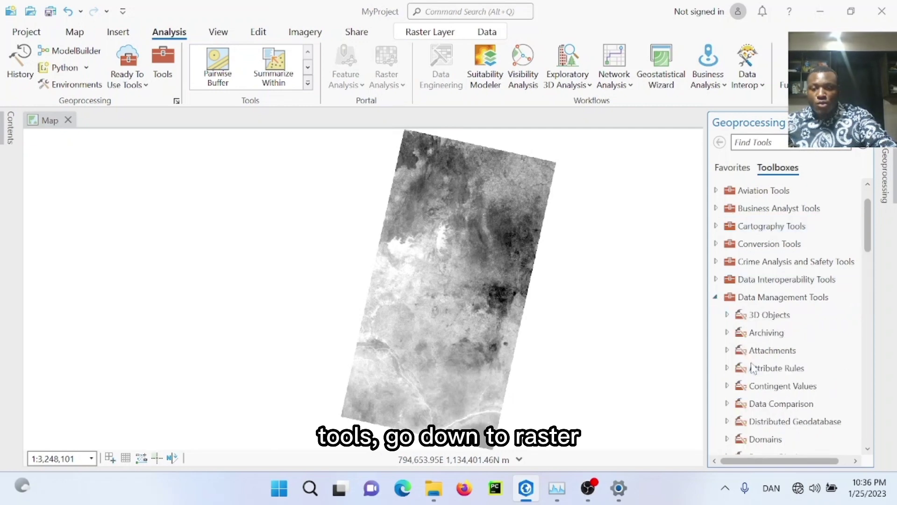
{"action": "scroll", "coordinate": [753, 368], "scroll_direction": "down", "scroll_amount": 2}
{"action": "scroll", "coordinate": [753, 367], "scroll_direction": "down", "scroll_amount": 2}
{"action": "scroll", "coordinate": [751, 368], "scroll_direction": "down", "scroll_amount": 2}
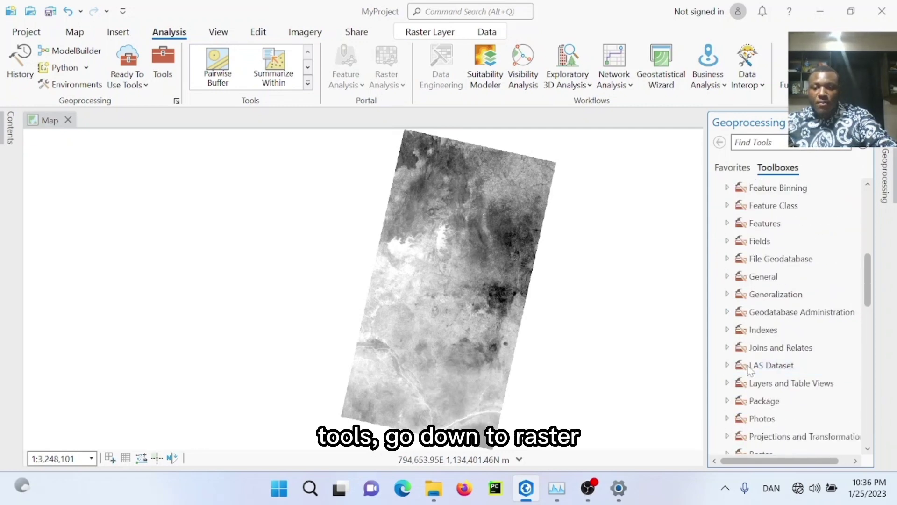
{"action": "scroll", "coordinate": [736, 393], "scroll_direction": "down", "scroll_amount": 1}
{"action": "left_click", "coordinate": [727, 388]}
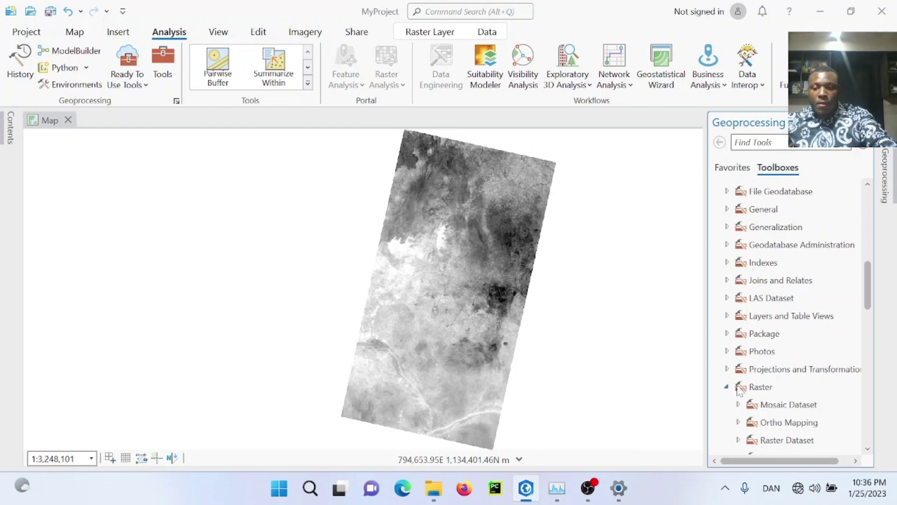
{"action": "scroll", "coordinate": [736, 389], "scroll_direction": "down", "scroll_amount": 2}
{"action": "scroll", "coordinate": [757, 379], "scroll_direction": "down", "scroll_amount": 2}
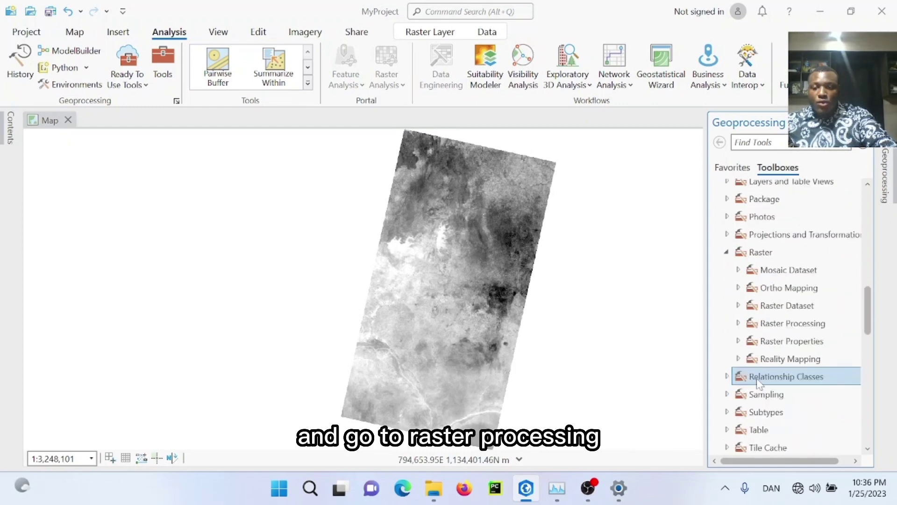
{"action": "left_click", "coordinate": [738, 323]}
{"action": "left_click", "coordinate": [814, 360]}
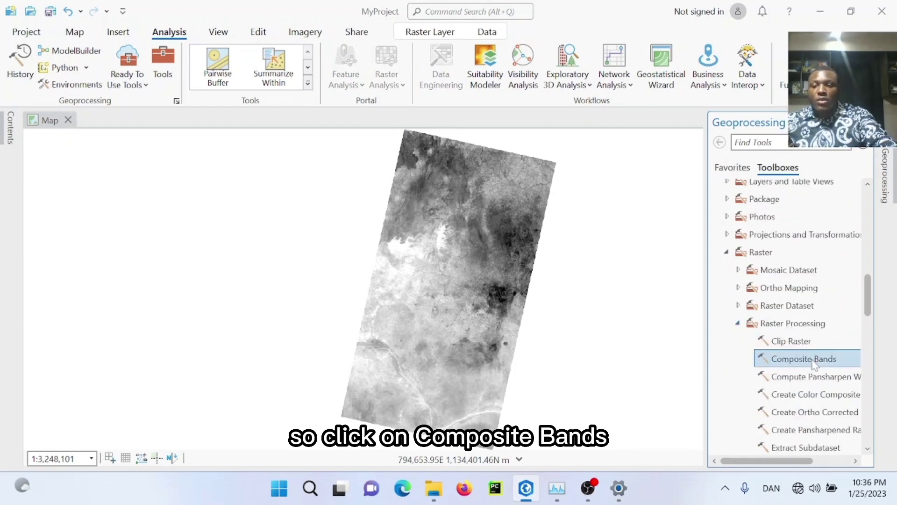
Step: Open Composite Bands and set 189054 band 4 as the first input raster
{"action": "double_click", "coordinate": [813, 360]}
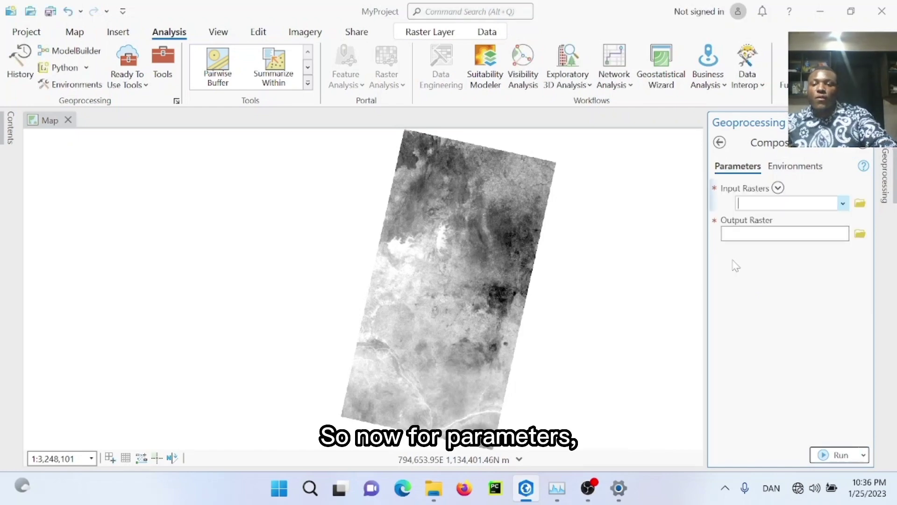
{"action": "mouse_move", "coordinate": [788, 203]}
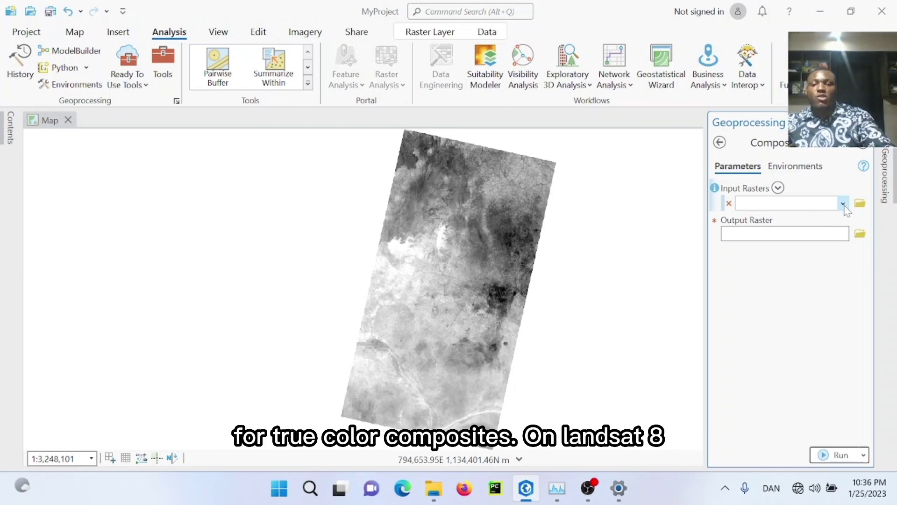
{"action": "left_click", "coordinate": [844, 205]}
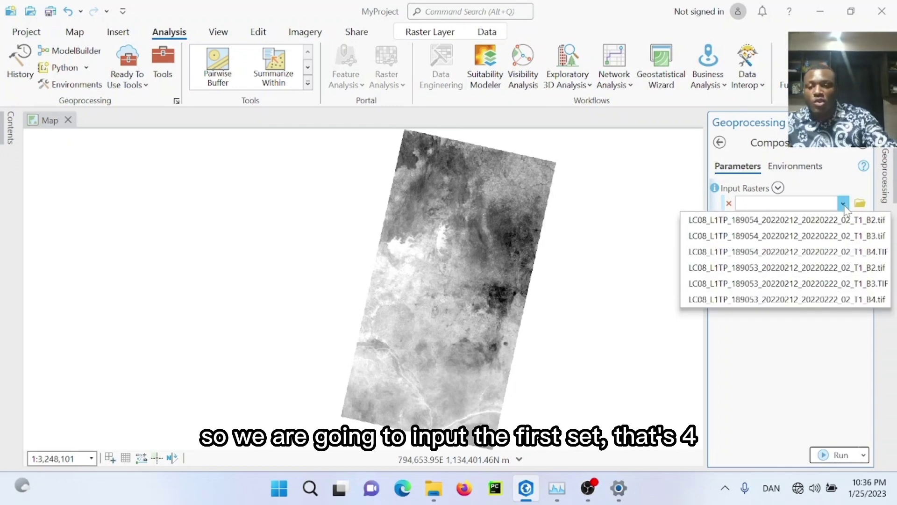
{"action": "left_click", "coordinate": [825, 252]}
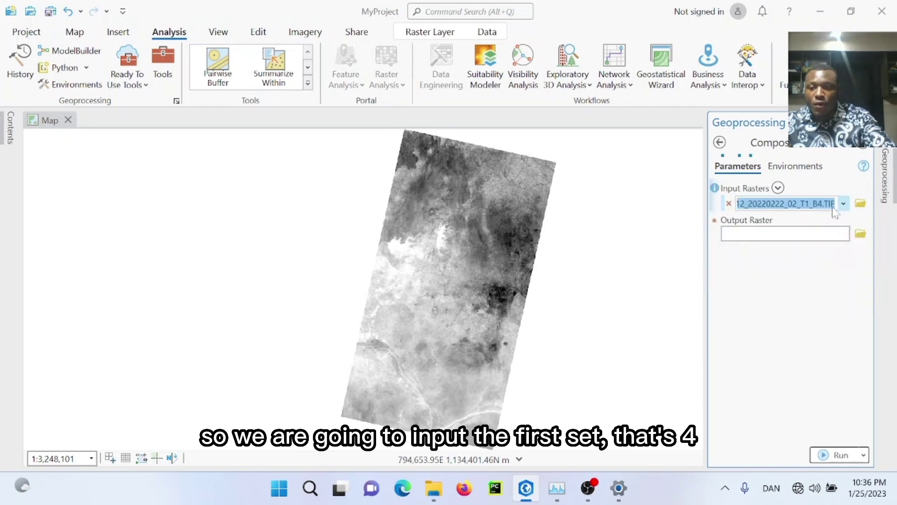
{"action": "left_click", "coordinate": [844, 205]}
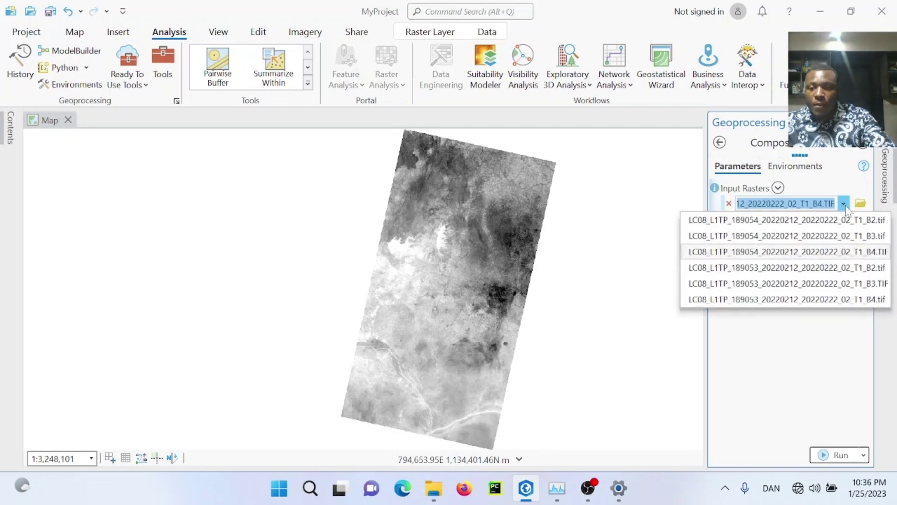
{"action": "left_click", "coordinate": [846, 234]}
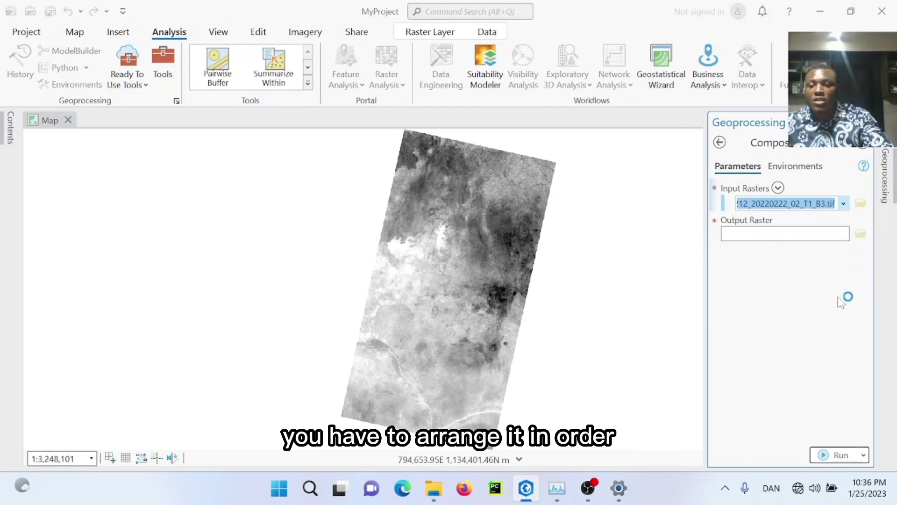
{"action": "left_click", "coordinate": [596, 492]}
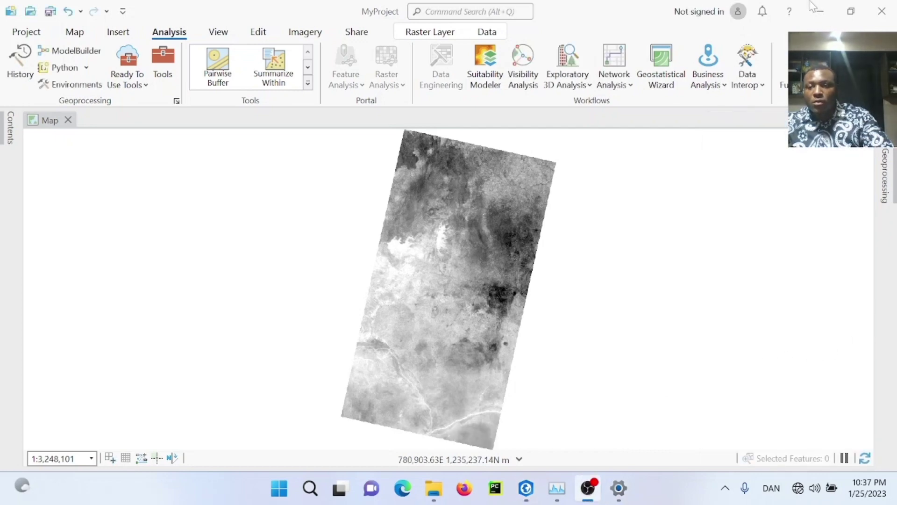
{"action": "left_click", "coordinate": [835, 194]}
Step: Add 189054 band 3 and band 2 as the second and third input rasters
{"action": "left_click", "coordinate": [885, 175]}
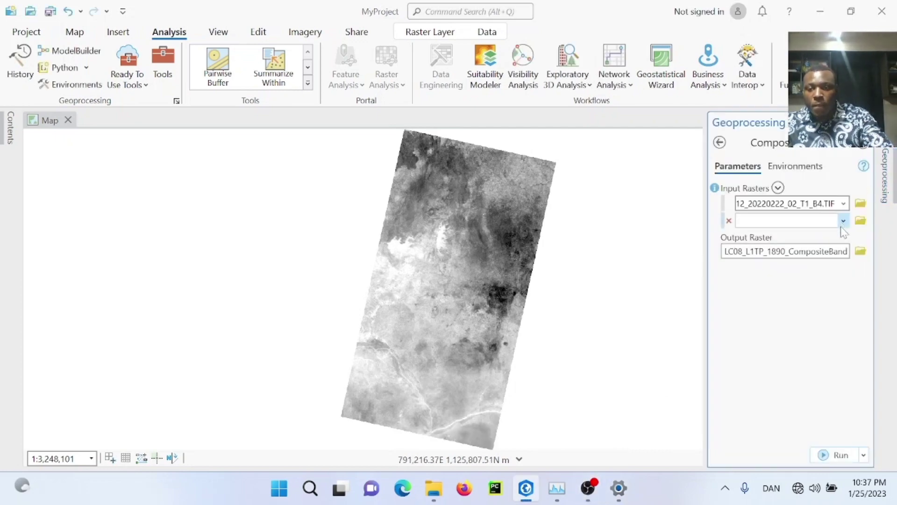
{"action": "left_click", "coordinate": [843, 221]}
{"action": "left_click", "coordinate": [839, 253]}
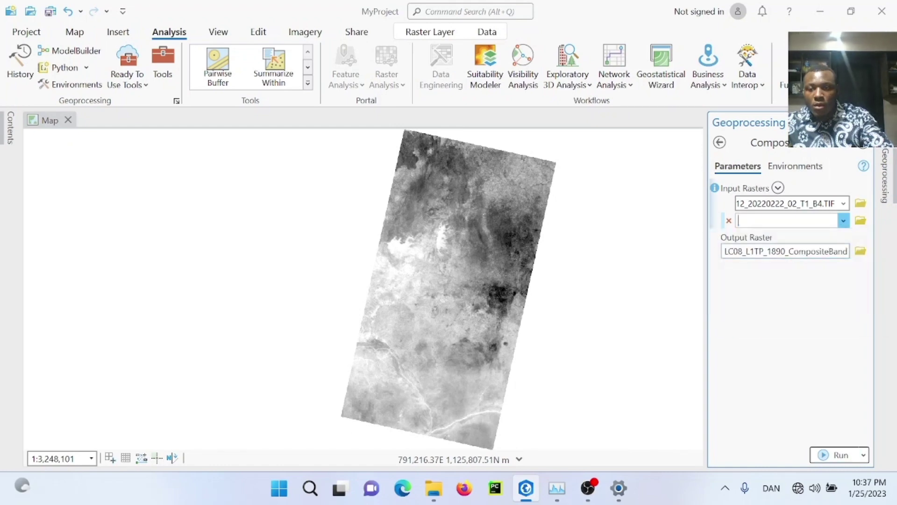
{"action": "left_click", "coordinate": [842, 238]}
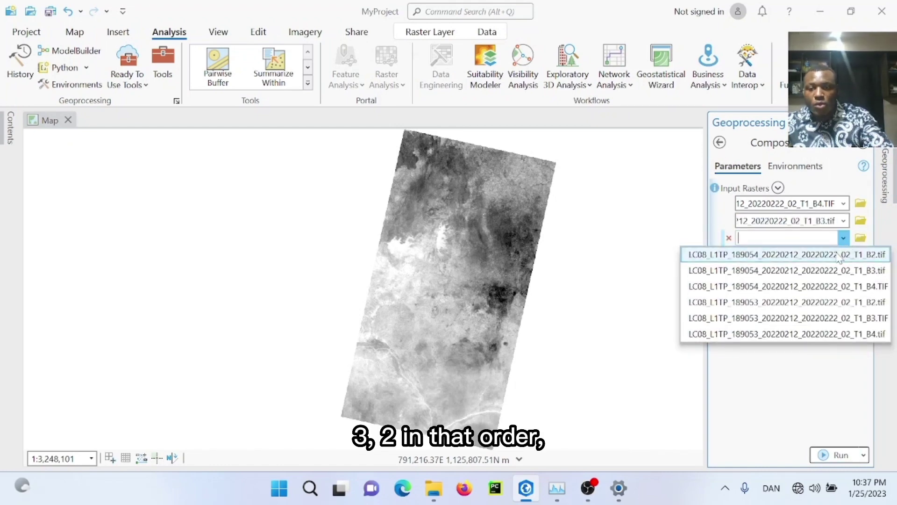
{"action": "left_click", "coordinate": [838, 255]}
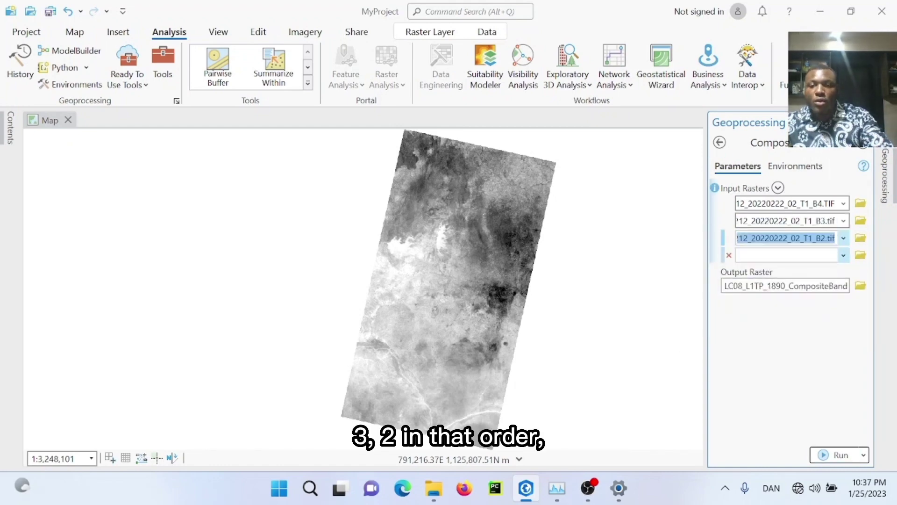
{"action": "left_click", "coordinate": [861, 286]}
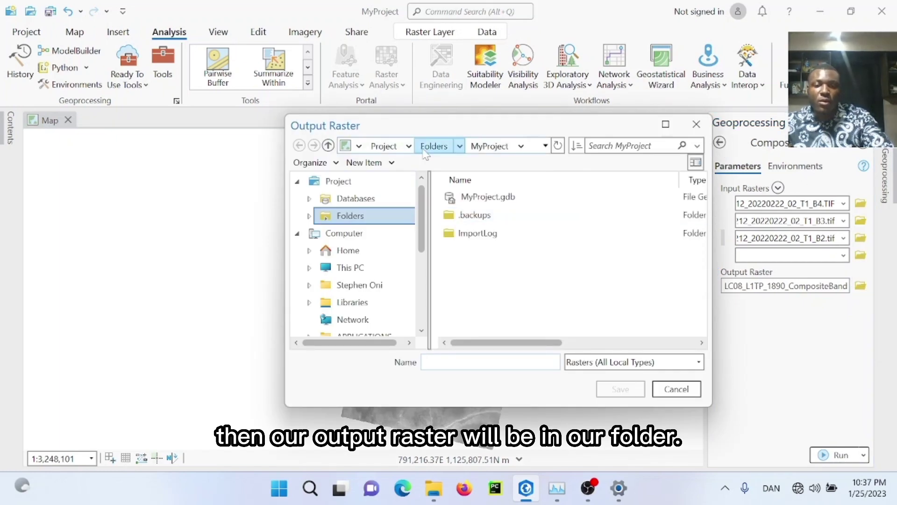
Step: Name the composite output 189054tcc.tif in Desktop > MOSAICKING AND CLIPPING
{"action": "left_click", "coordinate": [377, 274]}
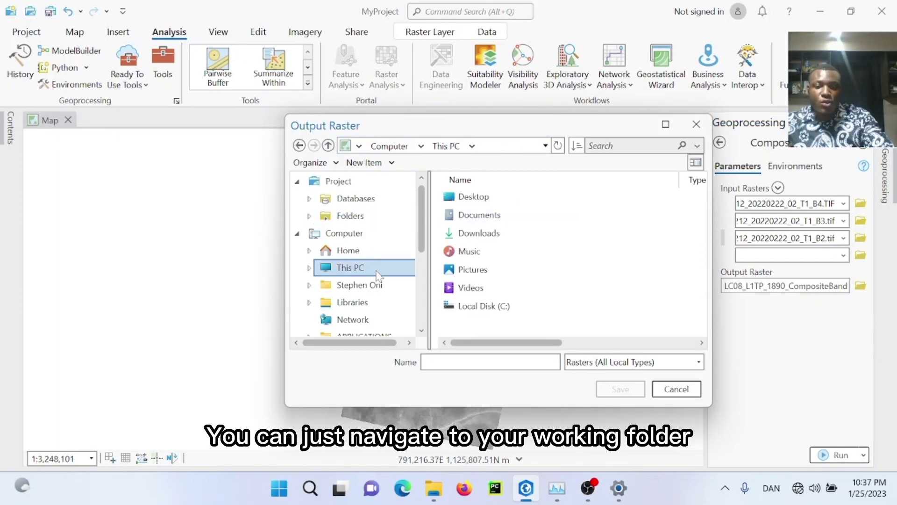
{"action": "left_click", "coordinate": [483, 198]}
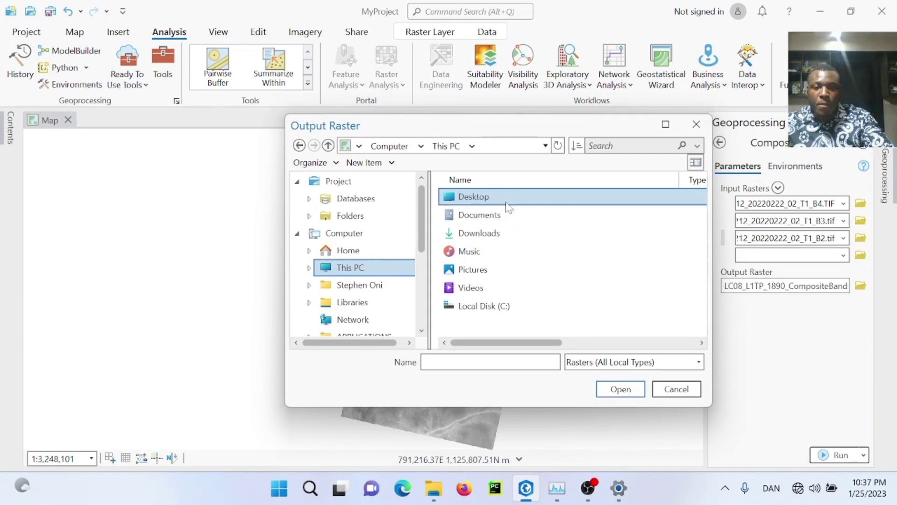
{"action": "double_click", "coordinate": [507, 199]}
{"action": "scroll", "coordinate": [519, 306], "scroll_direction": "down", "scroll_amount": 1}
{"action": "double_click", "coordinate": [520, 309]}
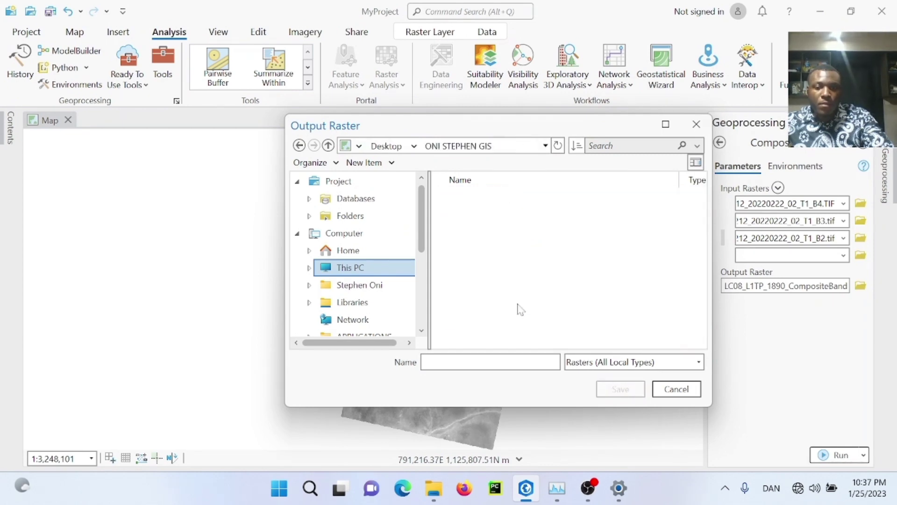
{"action": "left_click", "coordinate": [518, 253]}
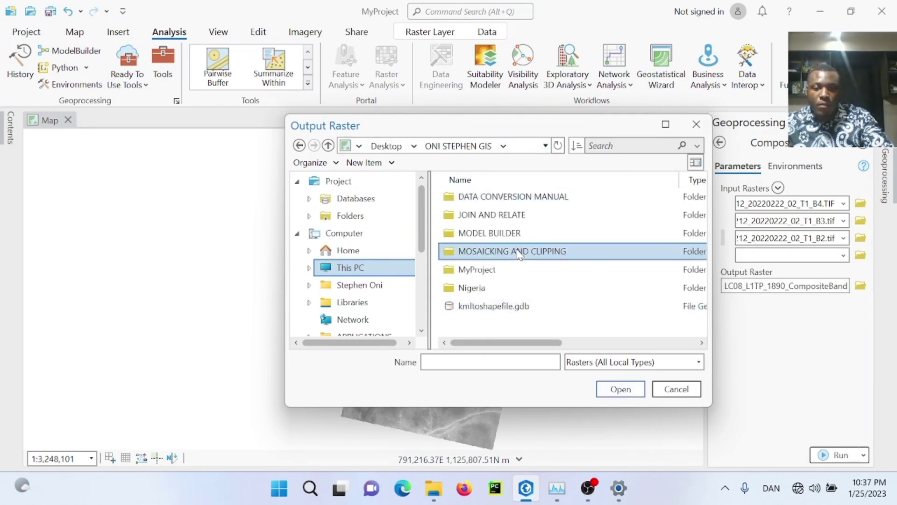
{"action": "double_click", "coordinate": [519, 254]}
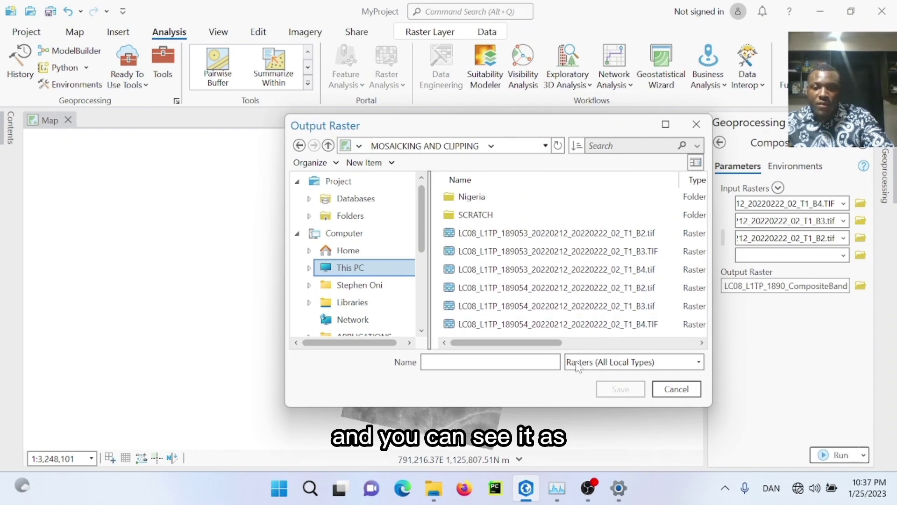
{"action": "left_click", "coordinate": [491, 361]}
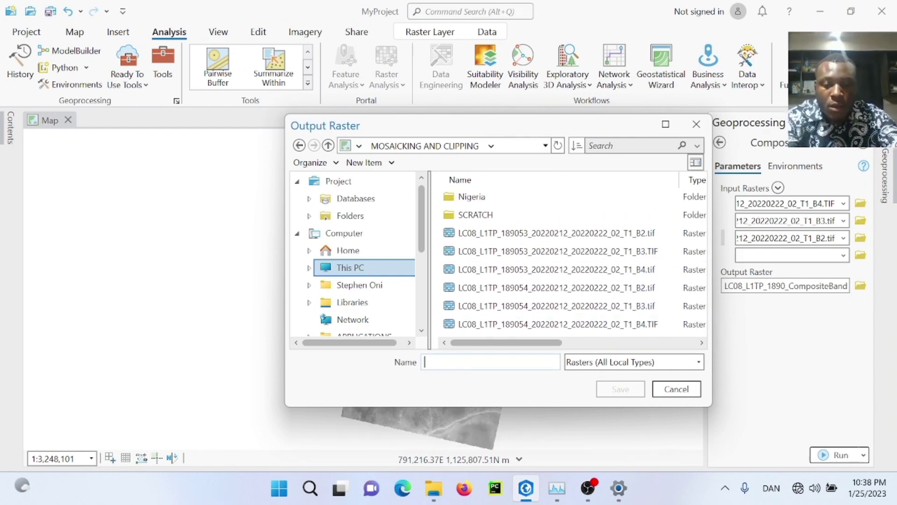
{"action": "type", "text": "1"}
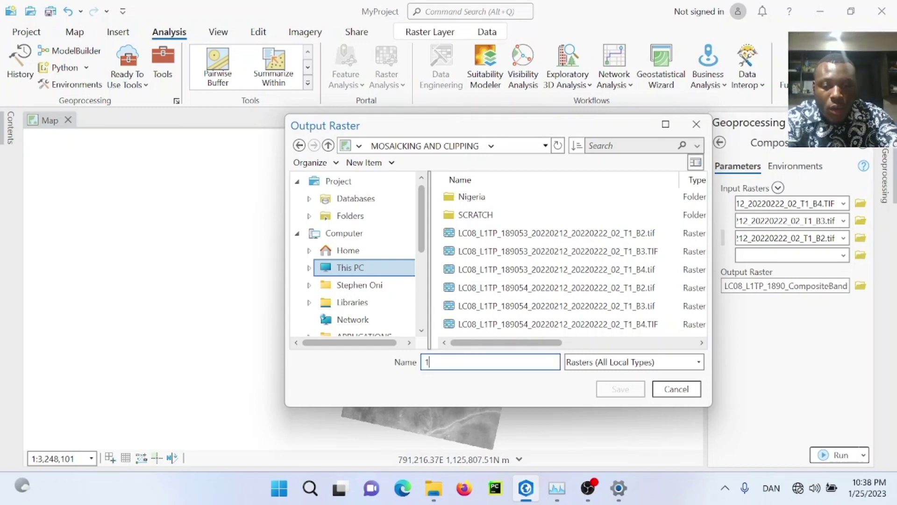
{"action": "type", "text": "89"}
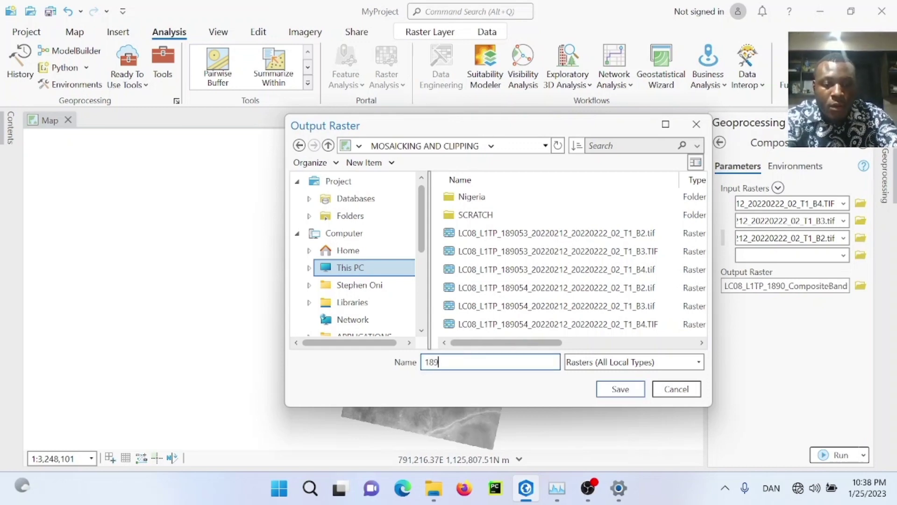
{"action": "type", "text": "054tcc.tif"}
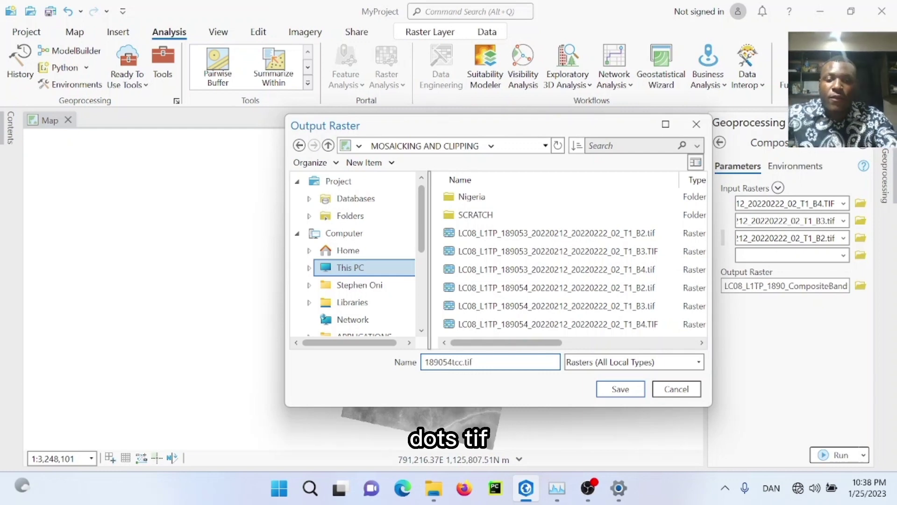
{"action": "left_click", "coordinate": [620, 389]}
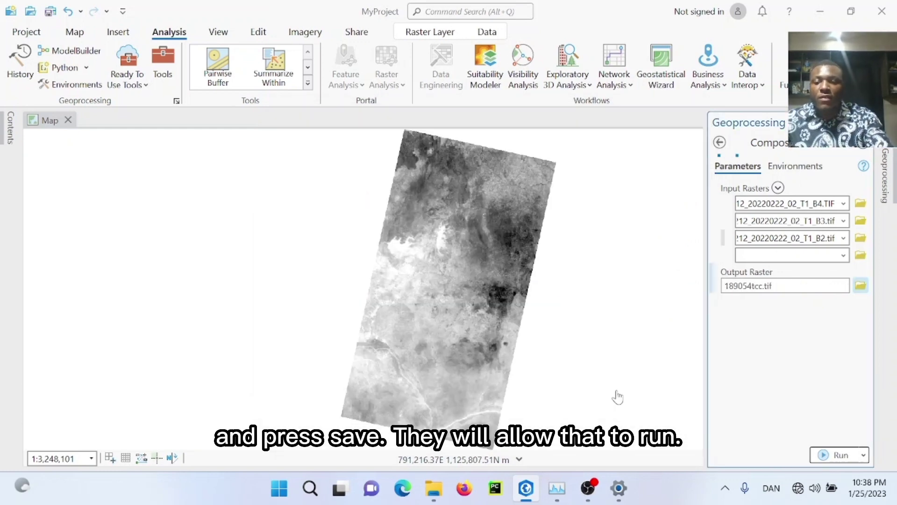
Step: Run Composite Bands, then uncheck the LC08_L1TP_189054 band layers in Contents
{"action": "left_click", "coordinate": [828, 456]}
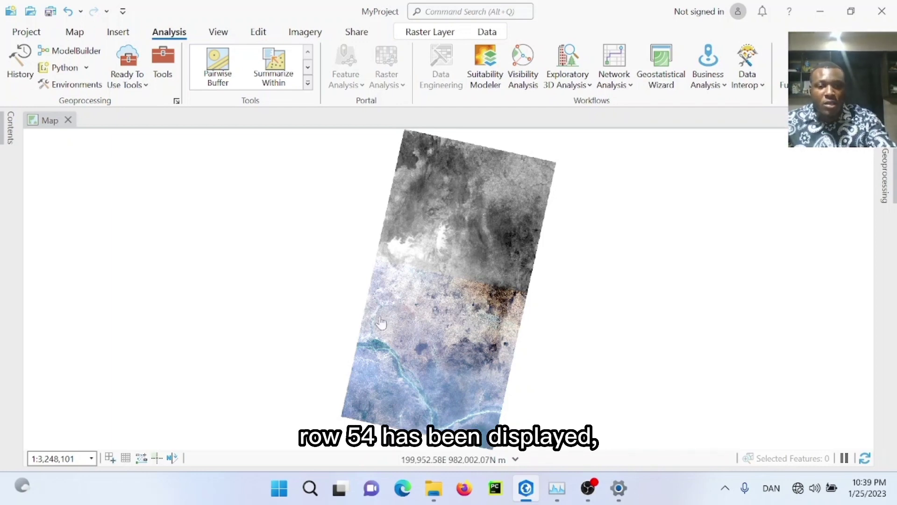
{"action": "left_click", "coordinate": [10, 126]}
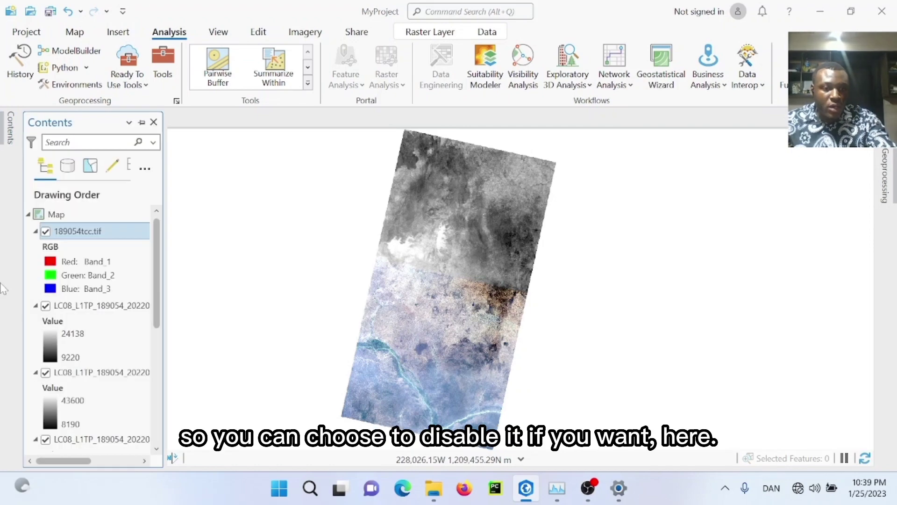
{"action": "scroll", "coordinate": [77, 323], "scroll_direction": "down", "scroll_amount": 1}
{"action": "scroll", "coordinate": [77, 322], "scroll_direction": "down", "scroll_amount": 2}
{"action": "scroll", "coordinate": [78, 329], "scroll_direction": "down", "scroll_amount": 1}
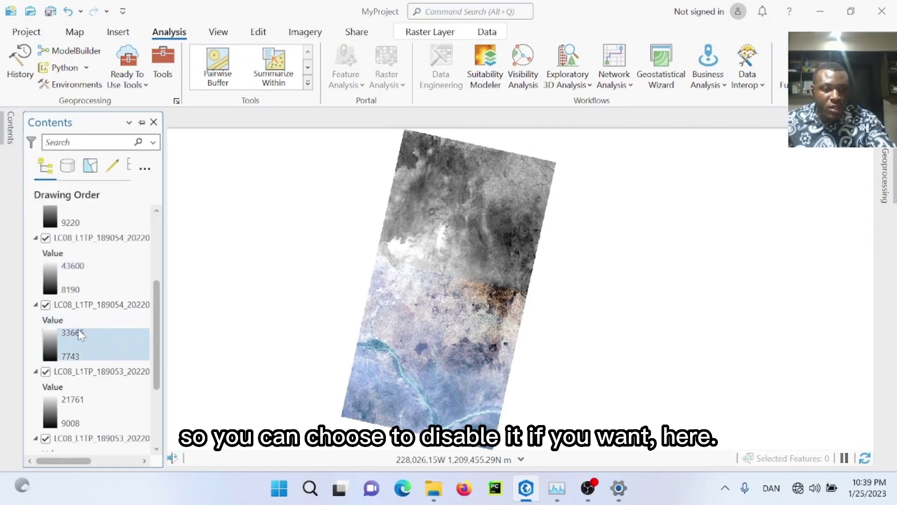
{"action": "left_click", "coordinate": [45, 304]}
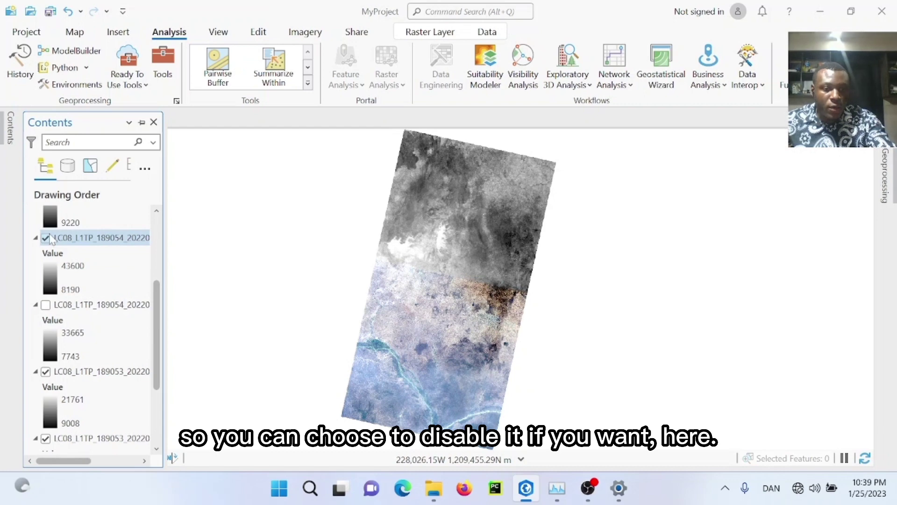
{"action": "left_click", "coordinate": [46, 237]}
{"action": "scroll", "coordinate": [47, 241], "scroll_direction": "up", "scroll_amount": 2}
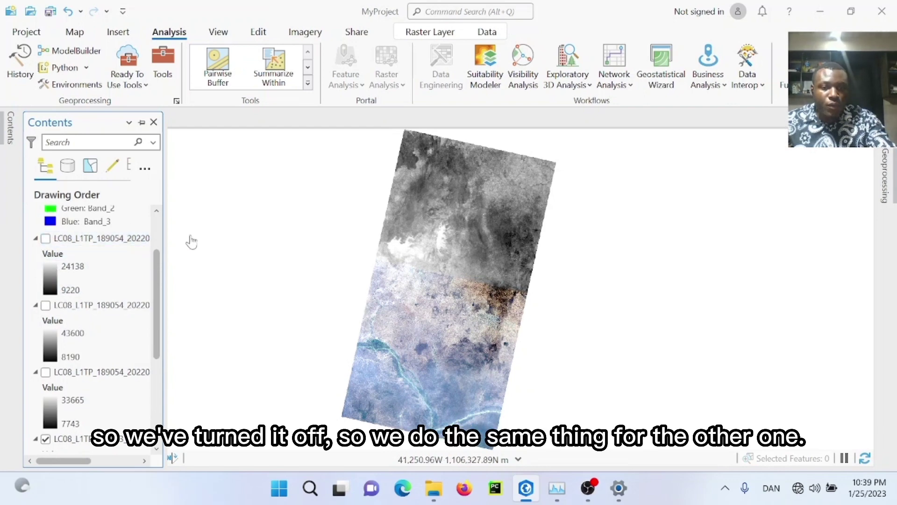
Step: Set the Composite Bands inputs to 189053 bands 4, 3 and 2
{"action": "left_click", "coordinate": [885, 175]}
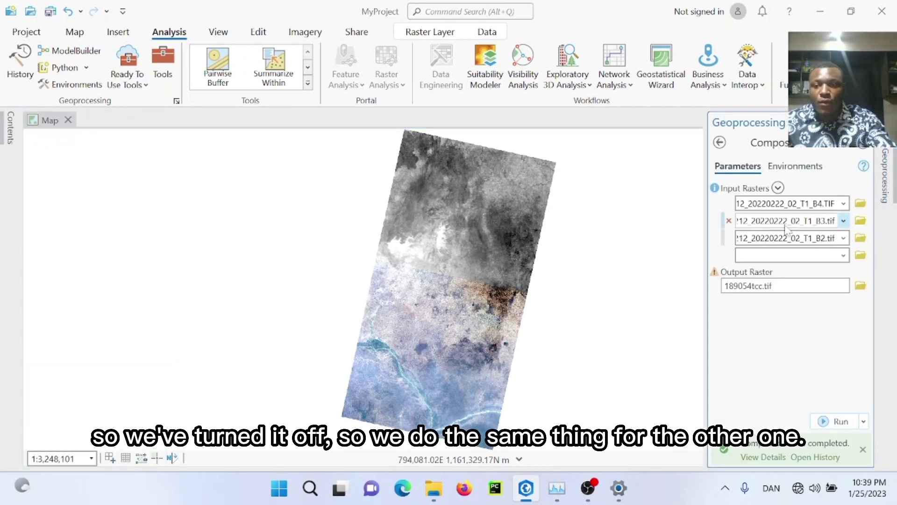
{"action": "left_click", "coordinate": [785, 203]}
{"action": "left_click", "coordinate": [844, 204]}
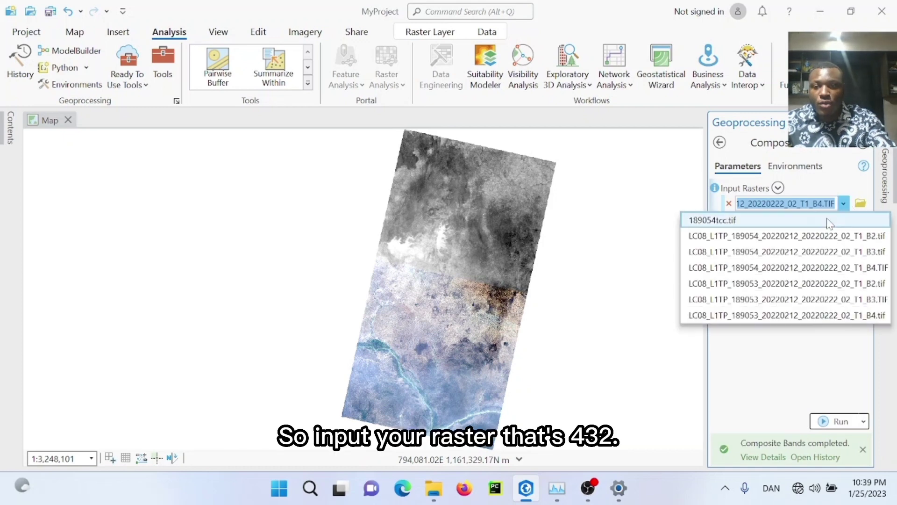
{"action": "left_click", "coordinate": [784, 315]}
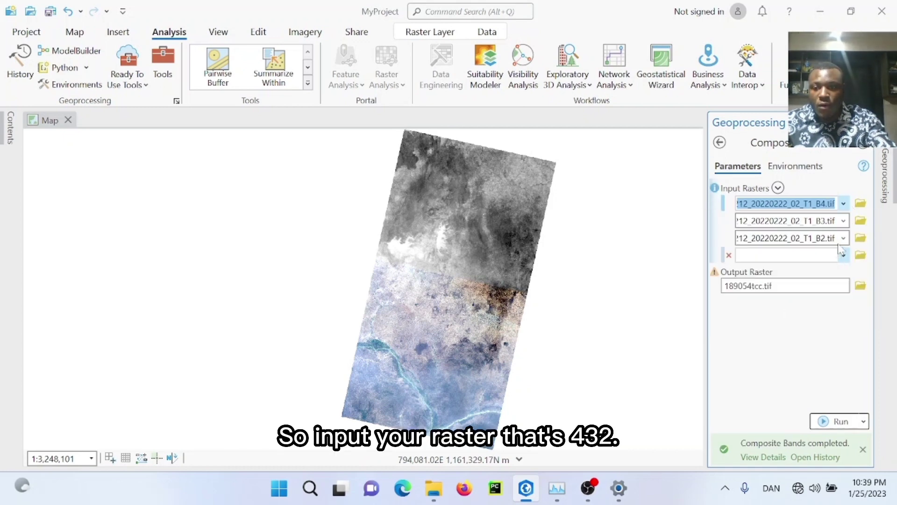
{"action": "left_click", "coordinate": [843, 221]}
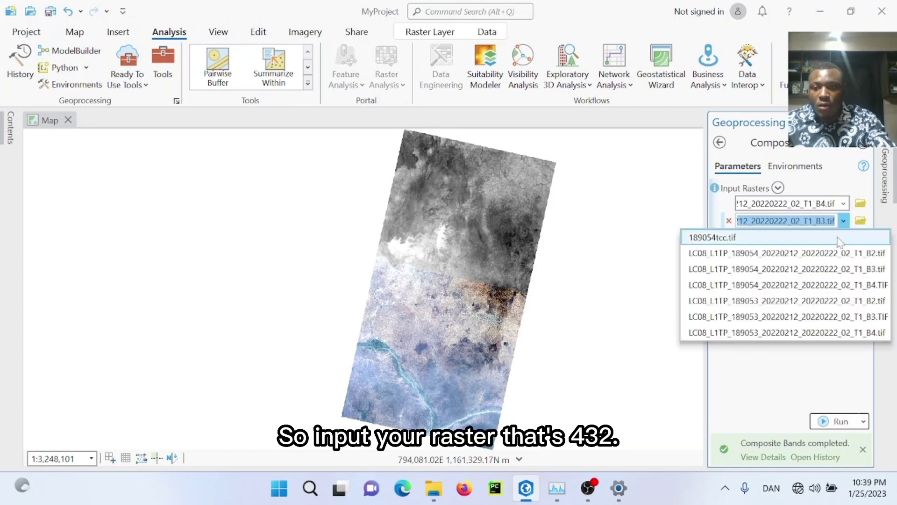
{"action": "left_click", "coordinate": [827, 317]}
{"action": "left_click", "coordinate": [843, 237]}
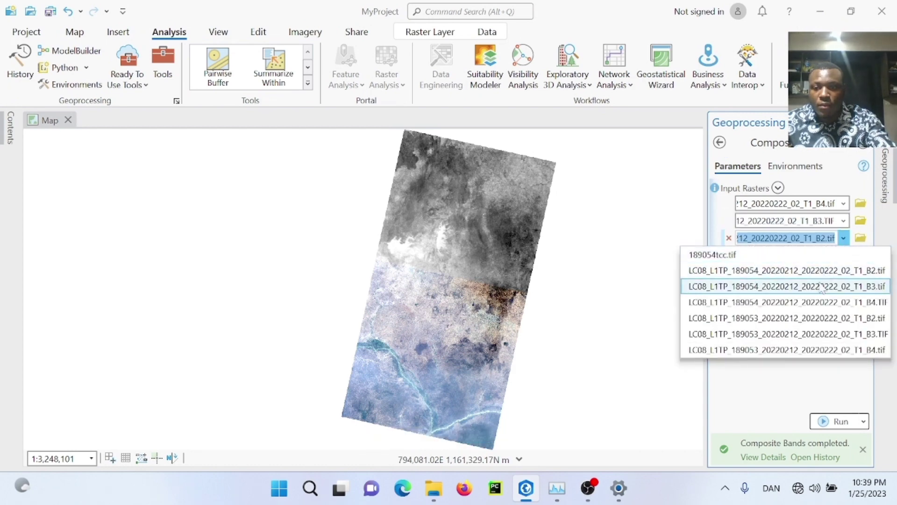
{"action": "left_click", "coordinate": [818, 317]}
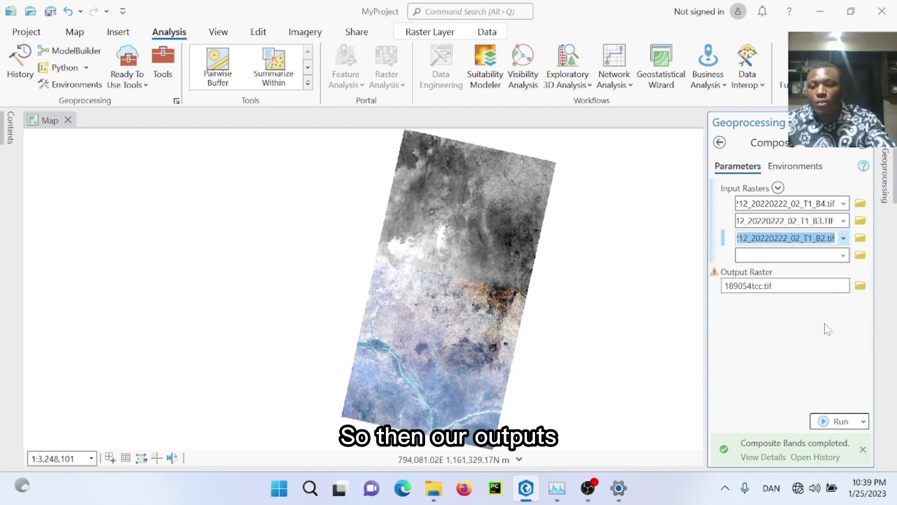
Step: Save the output as 189053tcc.tif and run the composite
{"action": "left_click", "coordinate": [860, 286]}
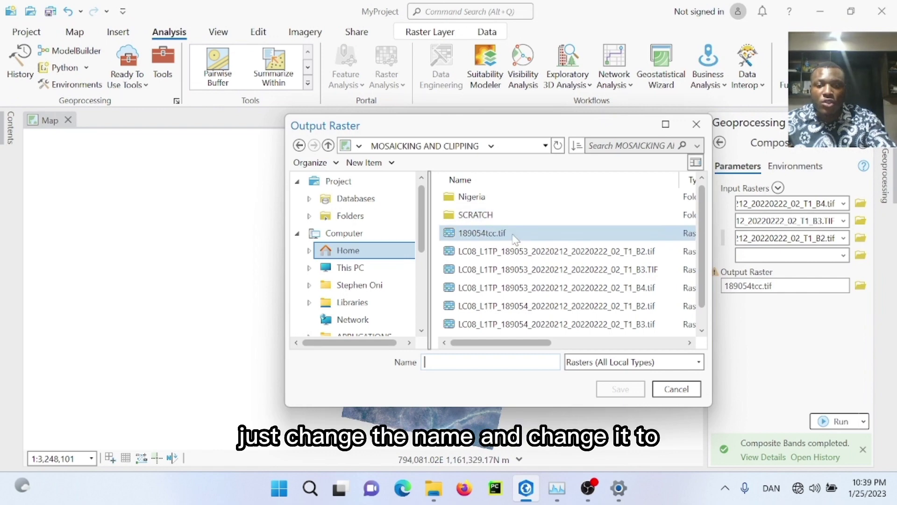
{"action": "left_click", "coordinate": [505, 232]}
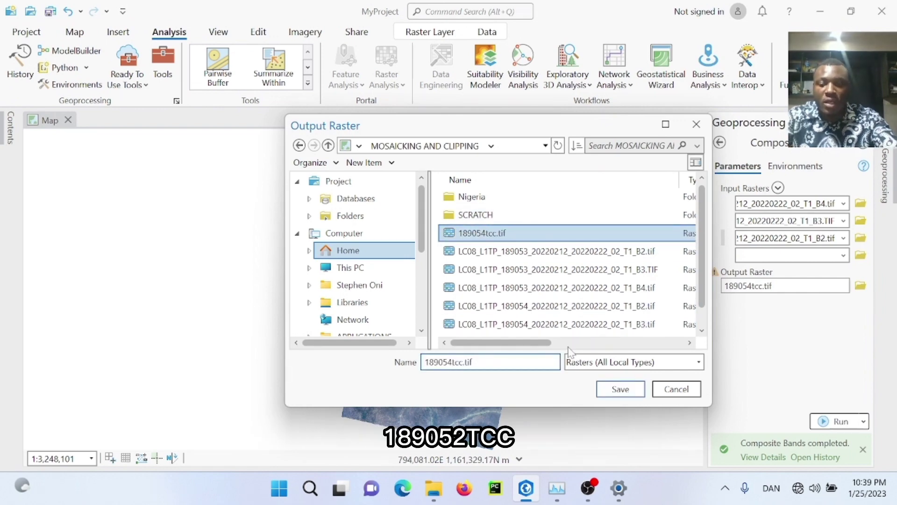
{"action": "key", "text": "BackSpace"}
{"action": "type", "text": "3"}
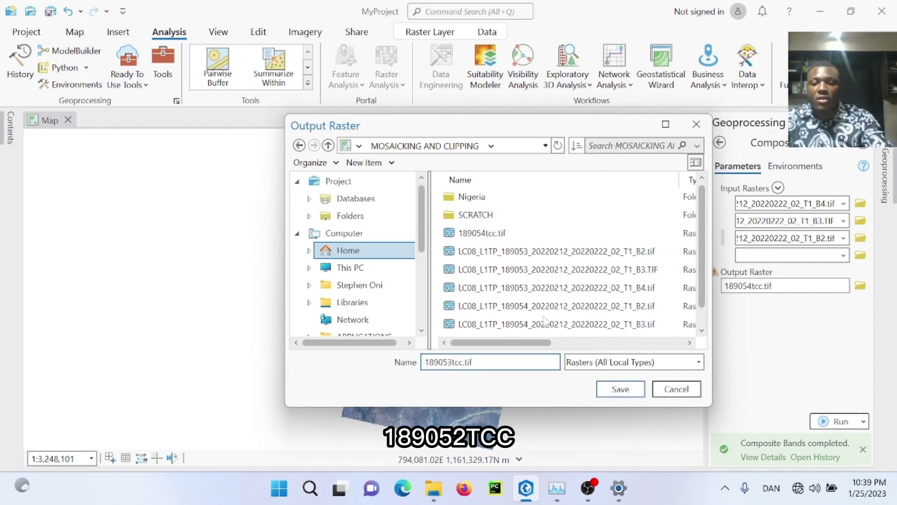
{"action": "left_click", "coordinate": [606, 393]}
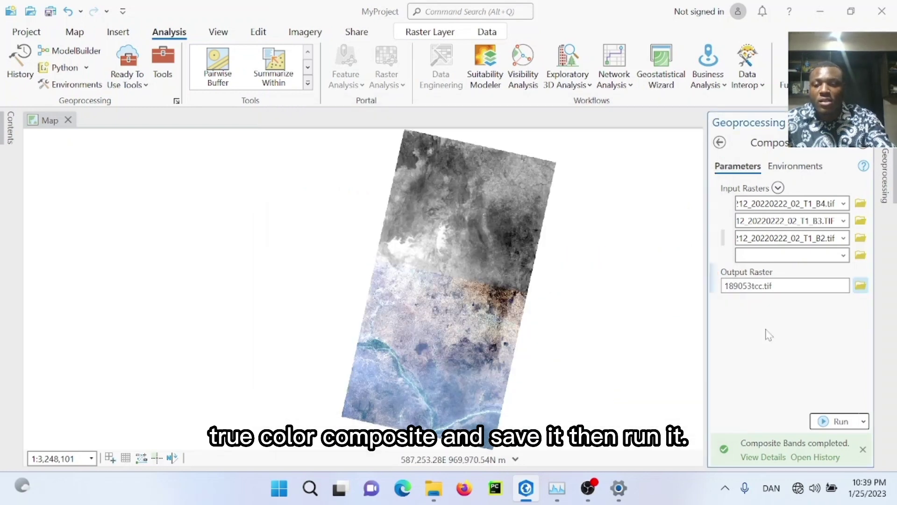
{"action": "left_click", "coordinate": [826, 417]}
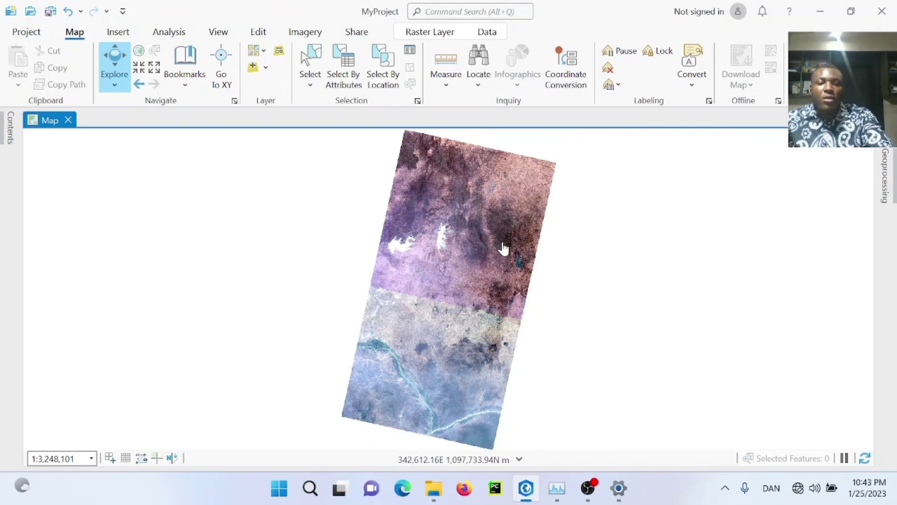
Step: Collapse Raster Processing and open Mosaic To New Raster from the Raster Dataset toolset
{"action": "left_click", "coordinate": [884, 184]}
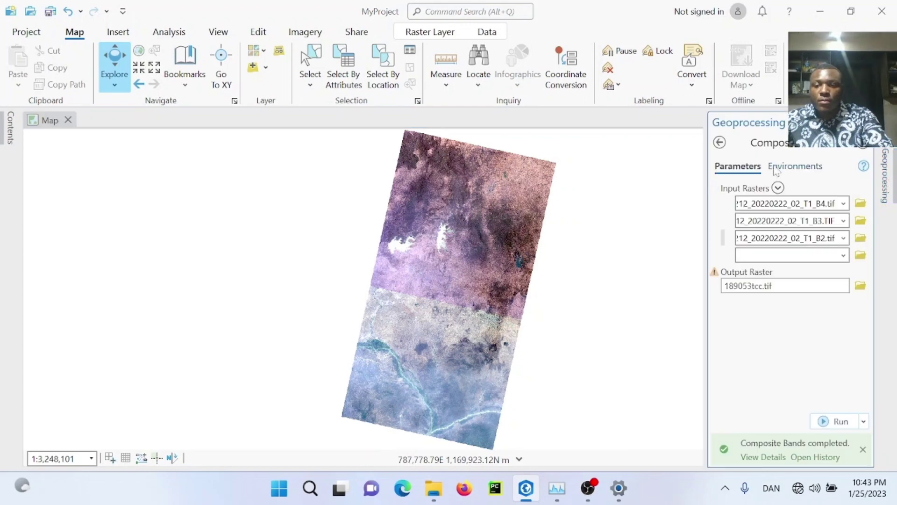
{"action": "left_click", "coordinate": [720, 142]}
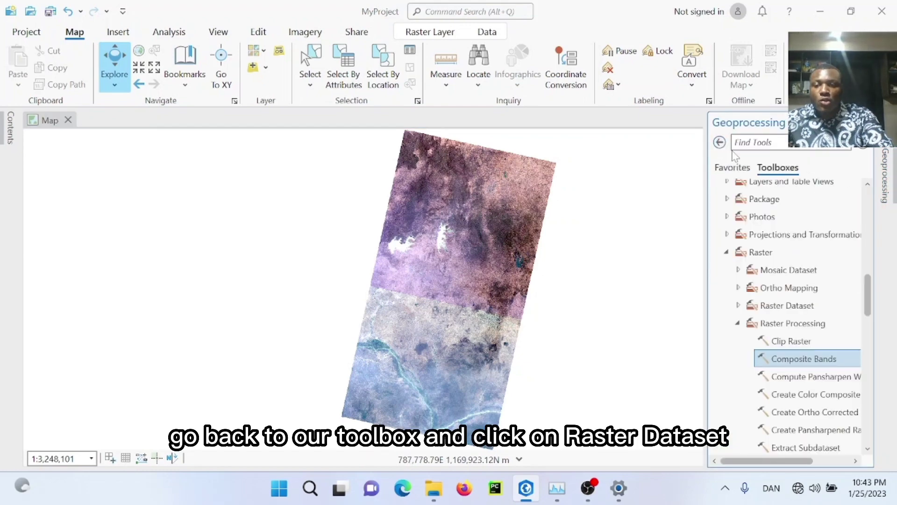
{"action": "left_click", "coordinate": [739, 324]}
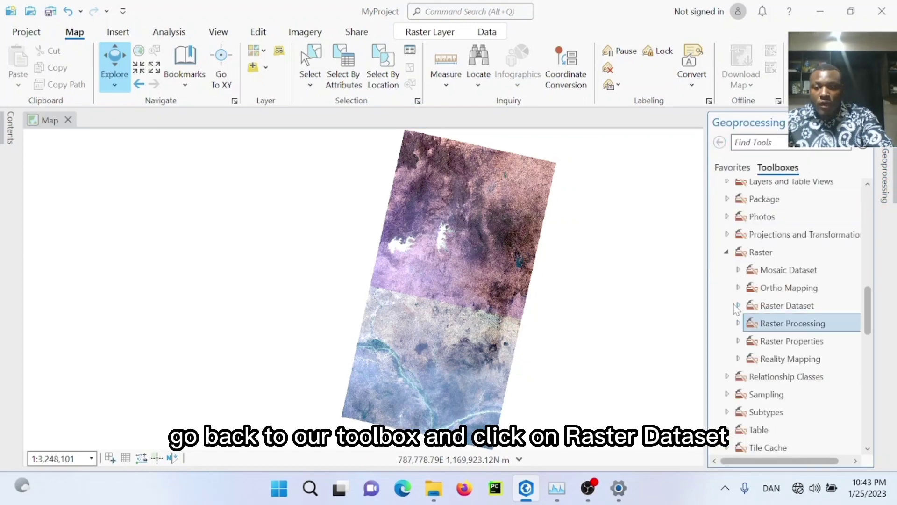
{"action": "left_click", "coordinate": [737, 306]}
{"action": "left_click", "coordinate": [805, 436]}
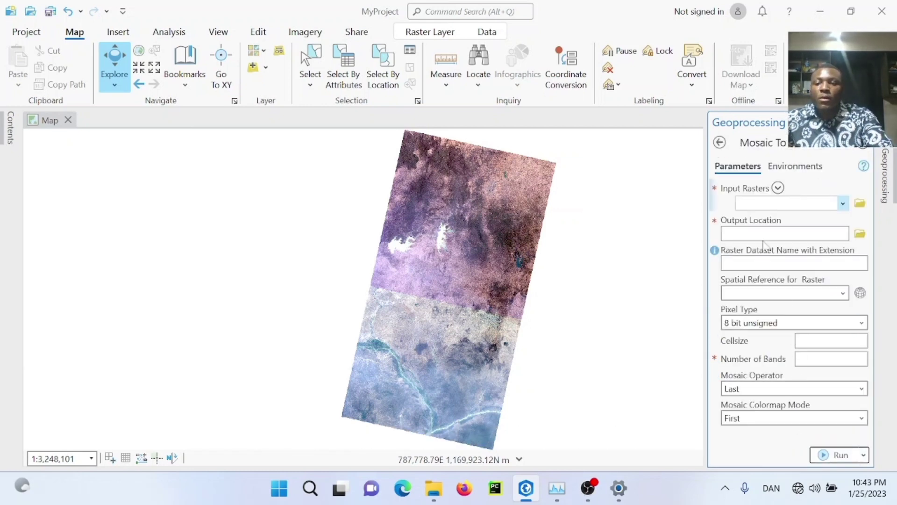
{"action": "mouse_move", "coordinate": [788, 203]}
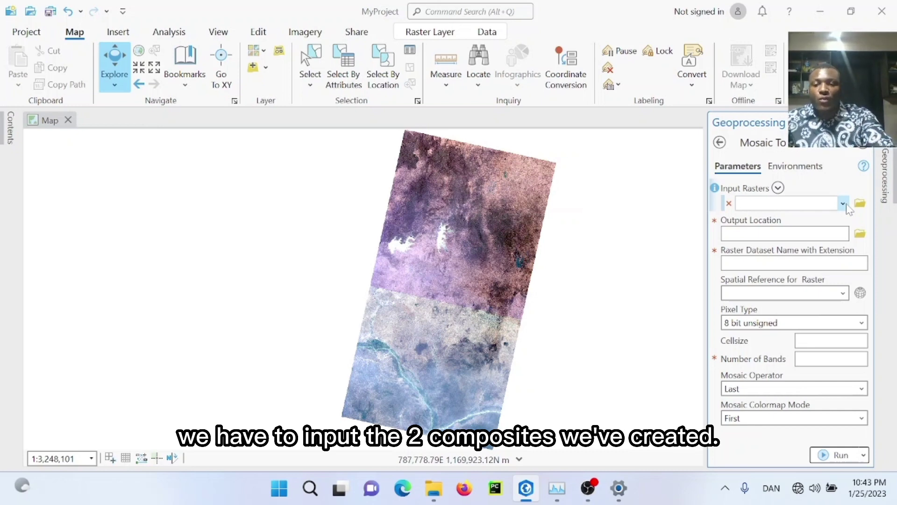
Step: Add 189054tcc.tif and 189053tcc.tif as inputs, with MOSAICKING AND CLIPPING as output location
{"action": "left_click", "coordinate": [842, 203]}
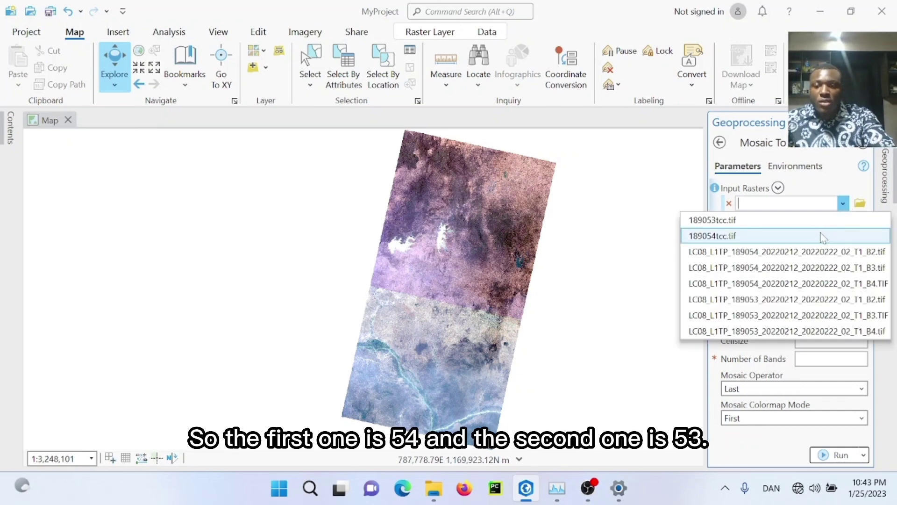
{"action": "left_click", "coordinate": [821, 234]}
{"action": "left_click", "coordinate": [843, 220]}
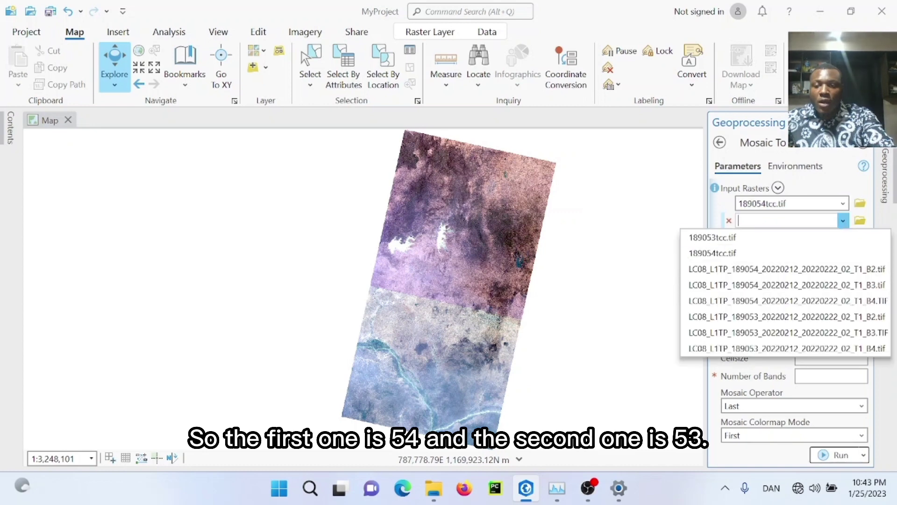
{"action": "left_click", "coordinate": [807, 239]}
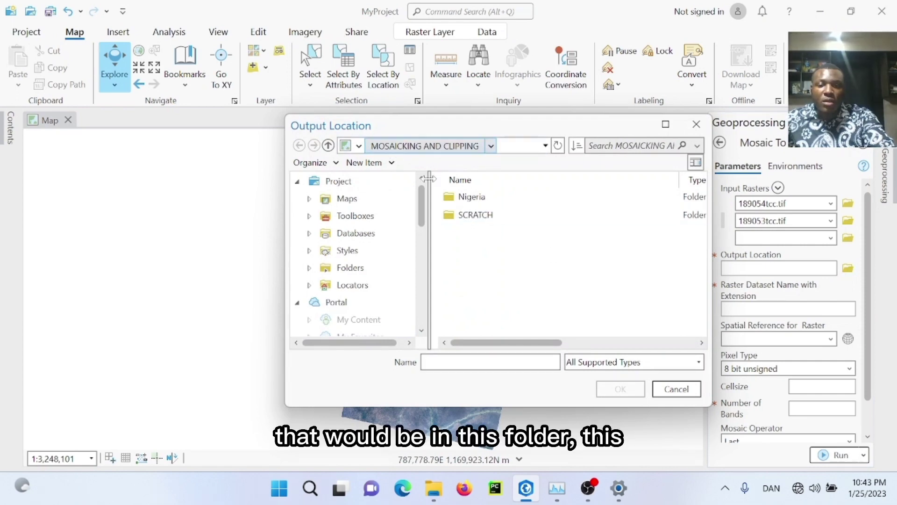
{"action": "left_click", "coordinate": [329, 147]}
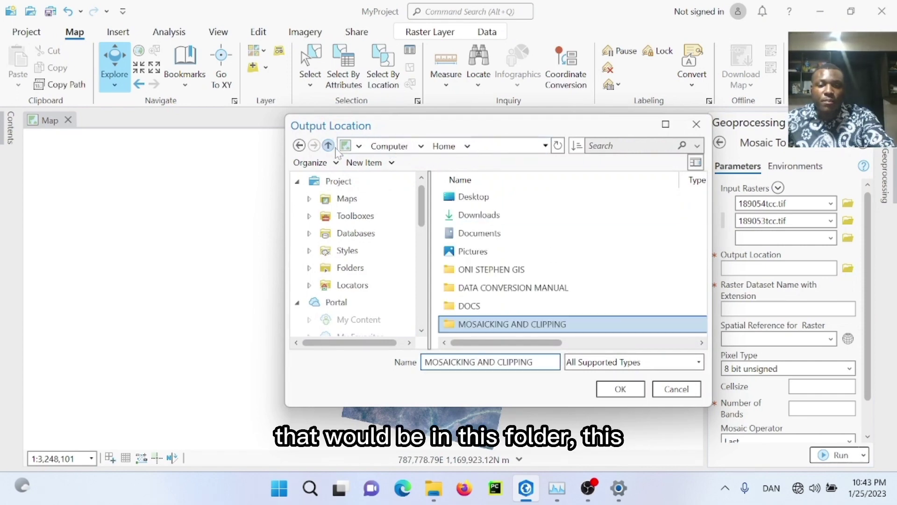
{"action": "left_click", "coordinate": [613, 389]}
{"action": "left_click", "coordinate": [757, 308]}
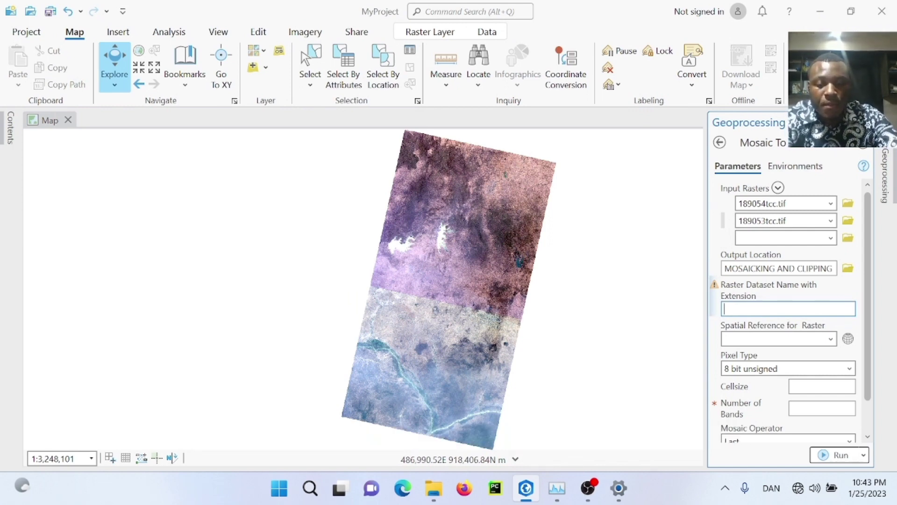
{"action": "type", "text": "t"}
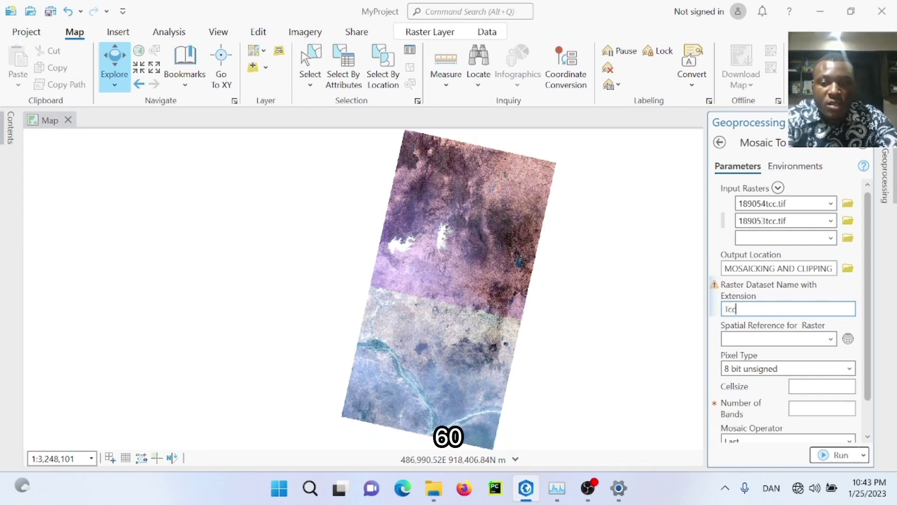
{"action": "type", "text": "m"}
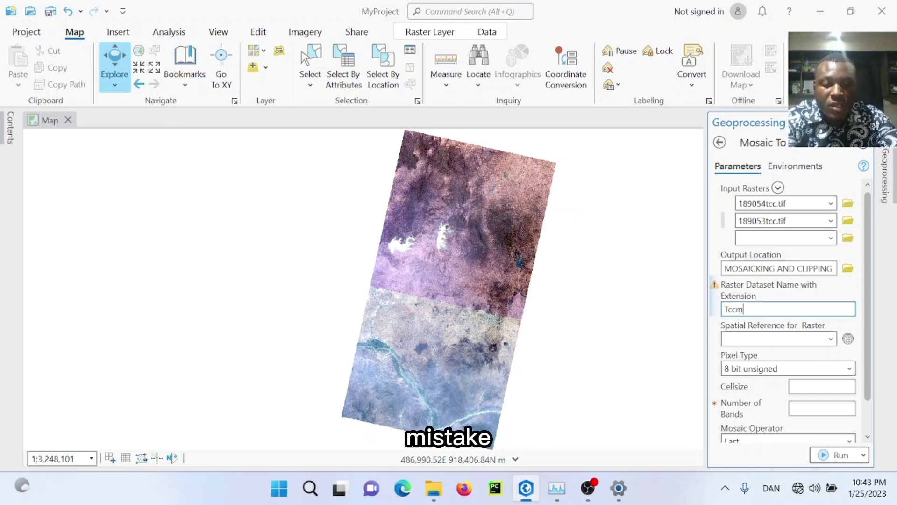
{"action": "type", "text": "osaic.t"}
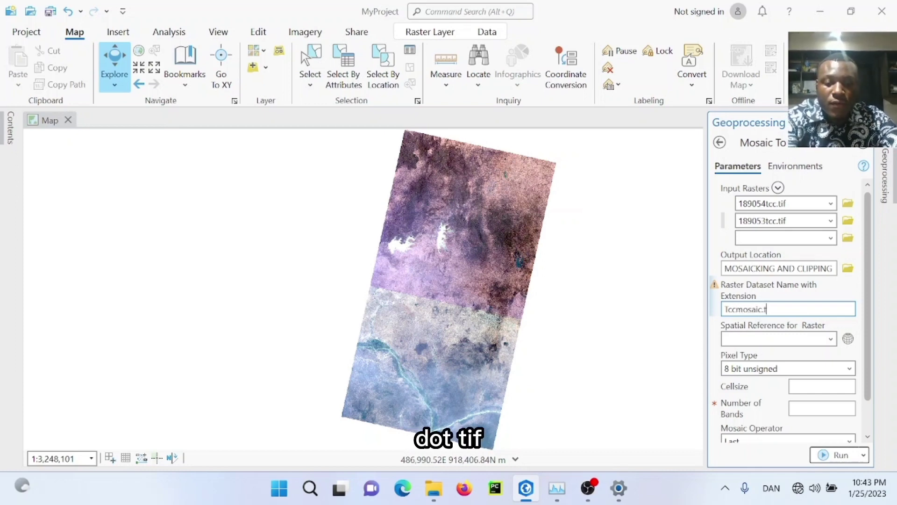
{"action": "type", "text": "if"}
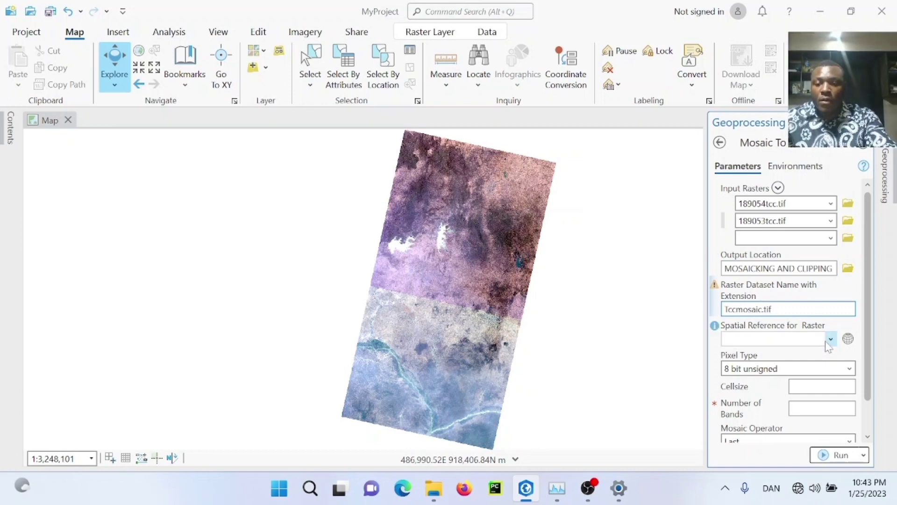
Step: Run Tccmosaic.tif with the map's coordinate system, 16-bit unsigned pixels and 3 bands
{"action": "left_click", "coordinate": [830, 339]}
{"action": "left_click", "coordinate": [828, 356]}
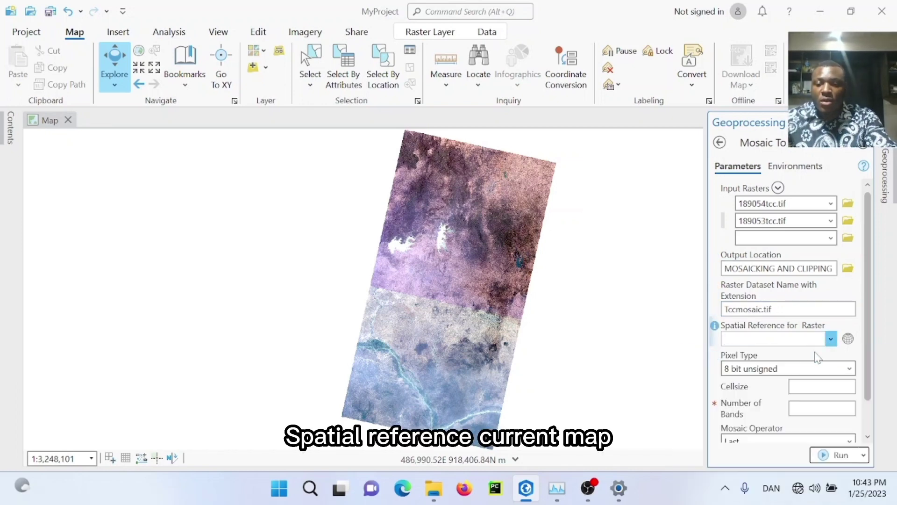
{"action": "scroll", "coordinate": [827, 357], "scroll_direction": "down", "scroll_amount": 1}
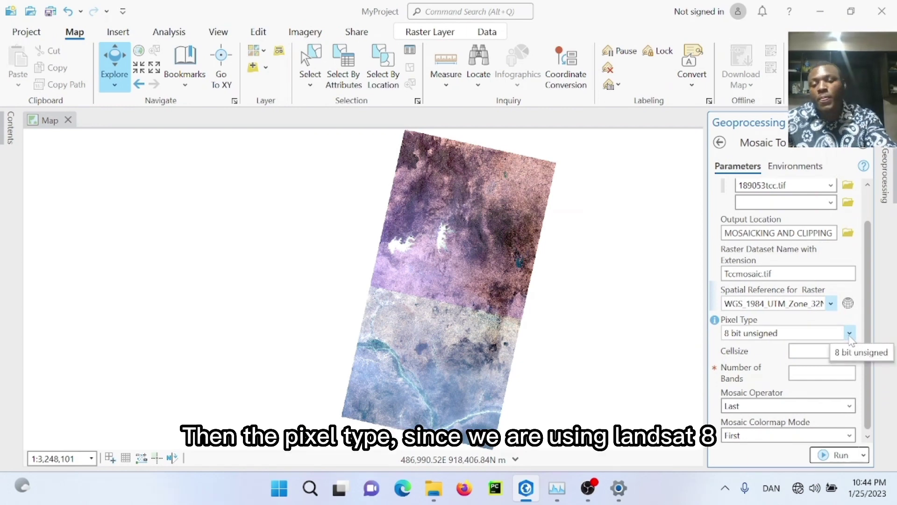
{"action": "left_click", "coordinate": [849, 334]}
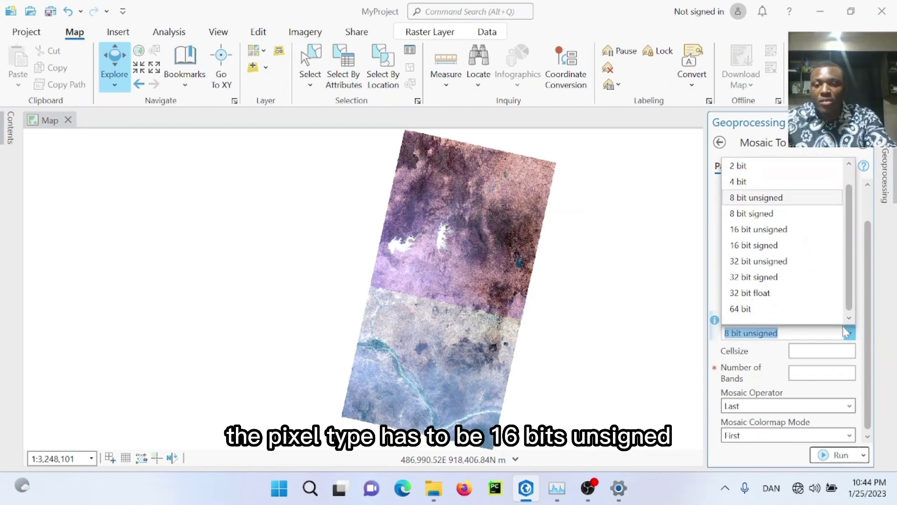
{"action": "left_click", "coordinate": [796, 236]}
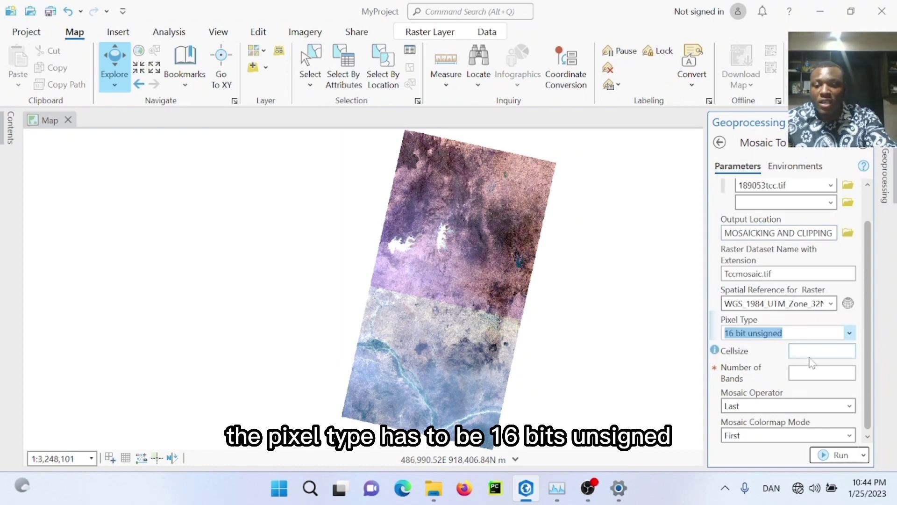
{"action": "key", "text": "Tab"}
{"action": "key", "text": "Tab"}
{"action": "type", "text": "3"}
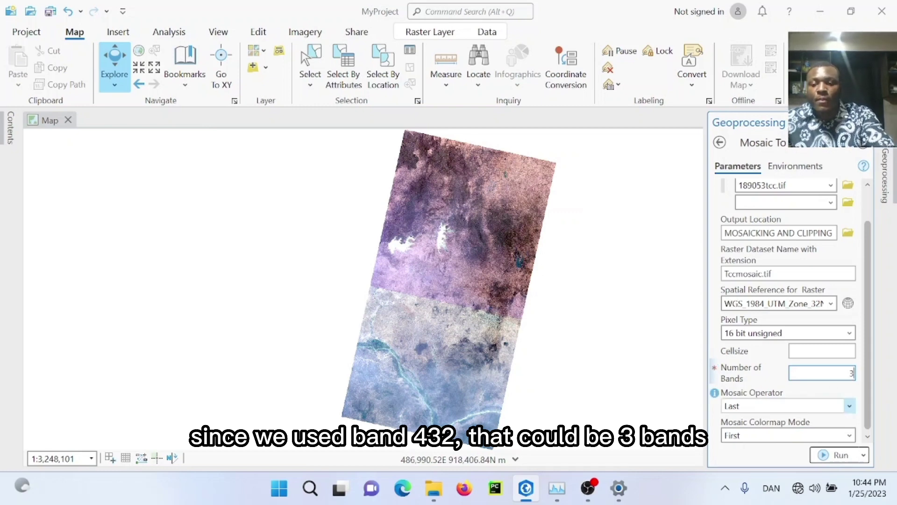
{"action": "left_click", "coordinate": [820, 455]}
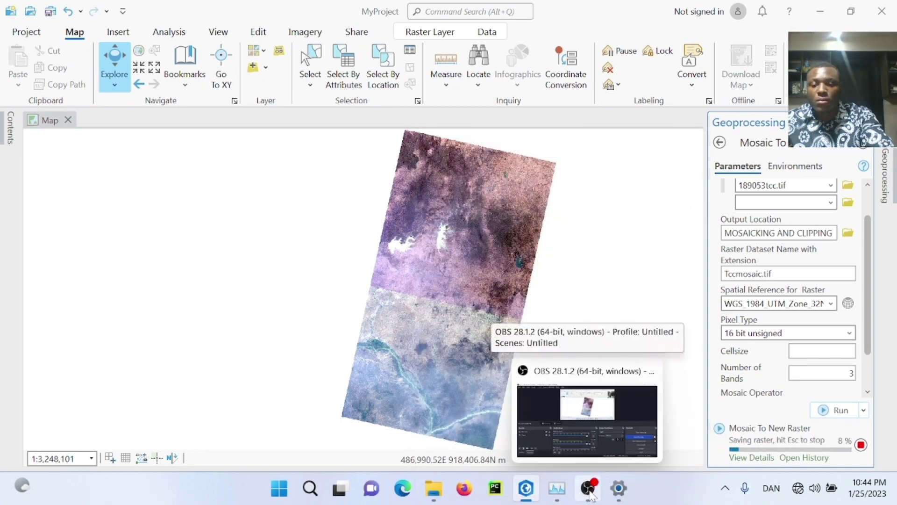
{"action": "left_click", "coordinate": [591, 494]}
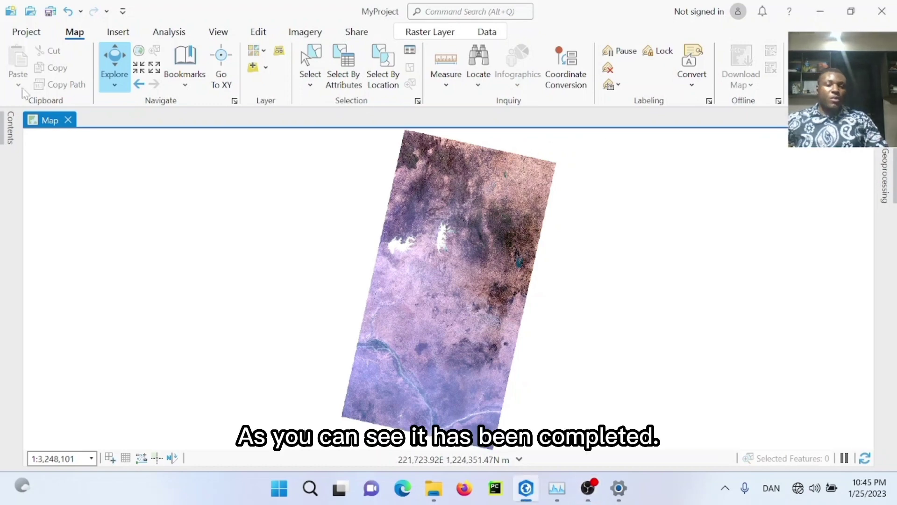
Step: Hide the 189054tcc.tif scene so only the Tccmosaic.tif mosaic shows on the map
{"action": "left_click", "coordinate": [8, 127]}
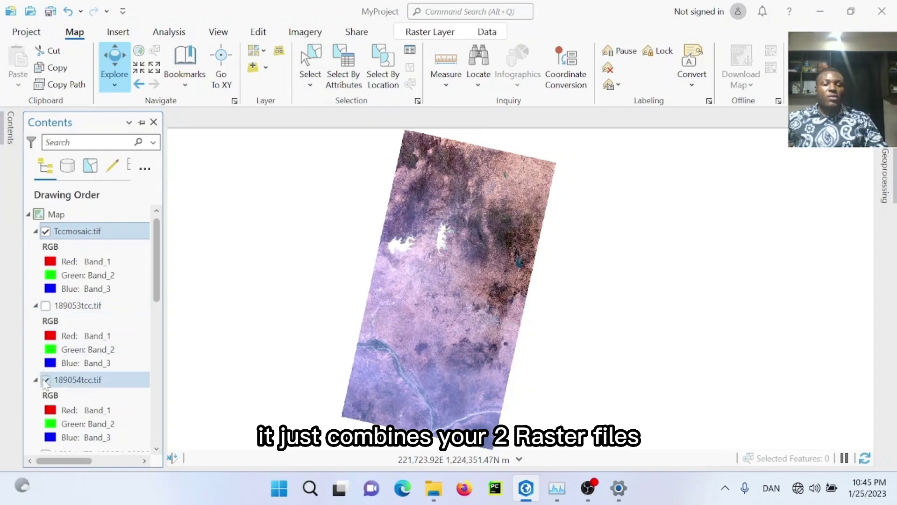
{"action": "left_click", "coordinate": [46, 380]}
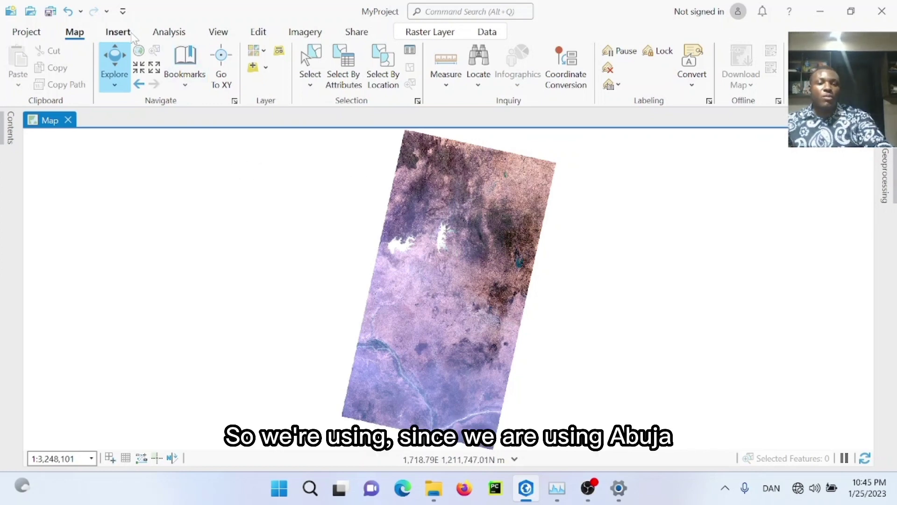
{"action": "left_click", "coordinate": [251, 69]}
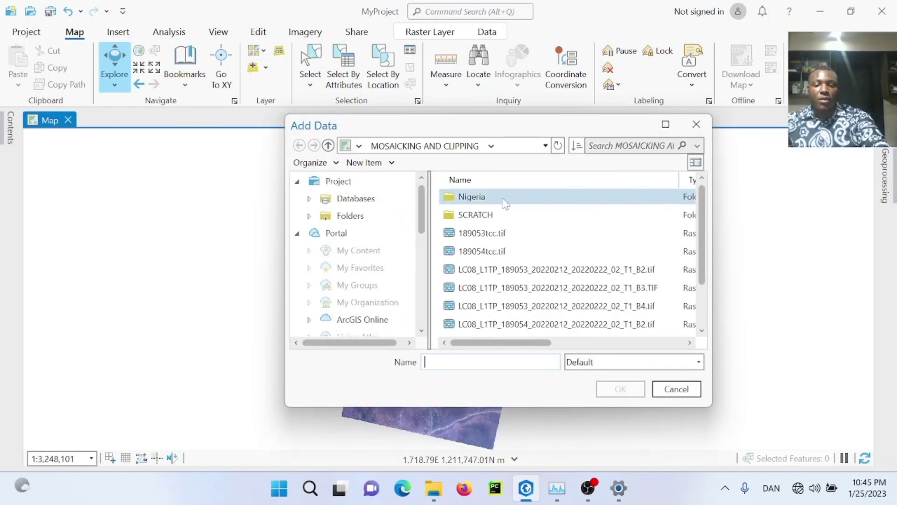
Step: Add gadm36_NGA_1.shp from the Nigeria folder to the map
{"action": "double_click", "coordinate": [503, 202]}
{"action": "left_click", "coordinate": [530, 216]}
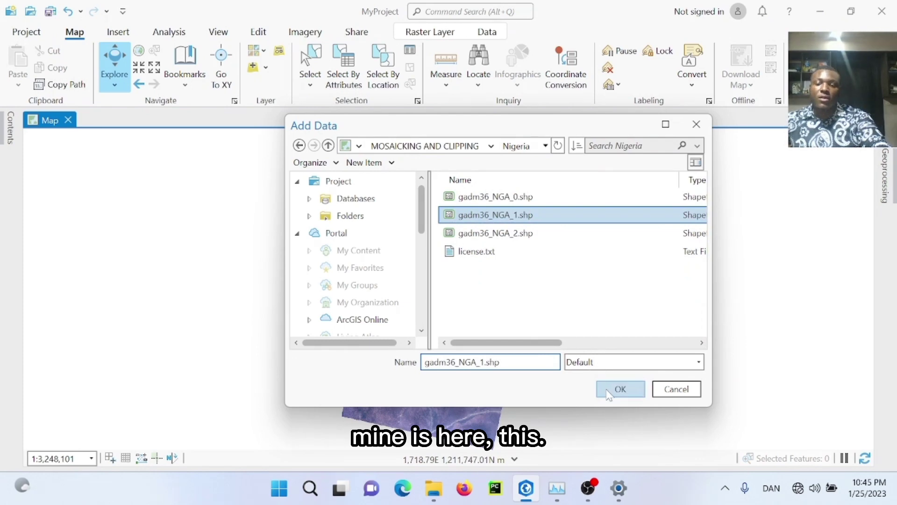
{"action": "left_click", "coordinate": [608, 393]}
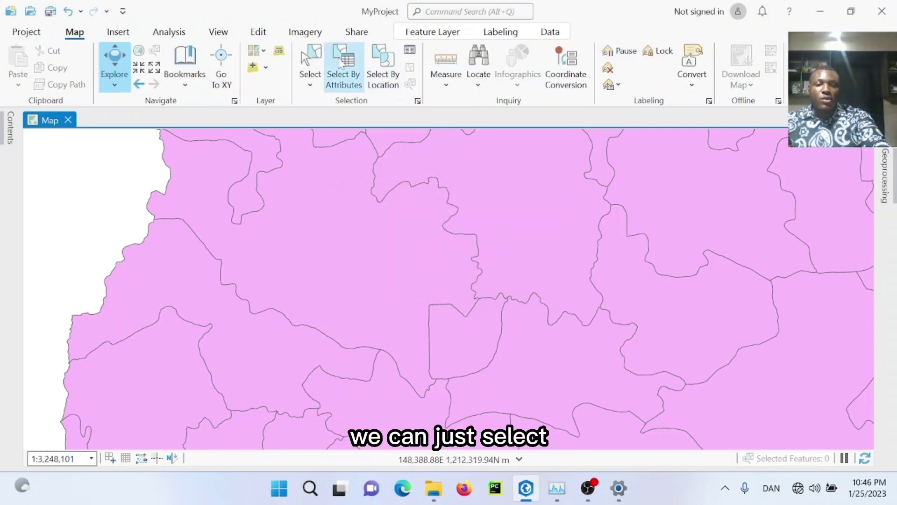
{"action": "left_click", "coordinate": [468, 344]}
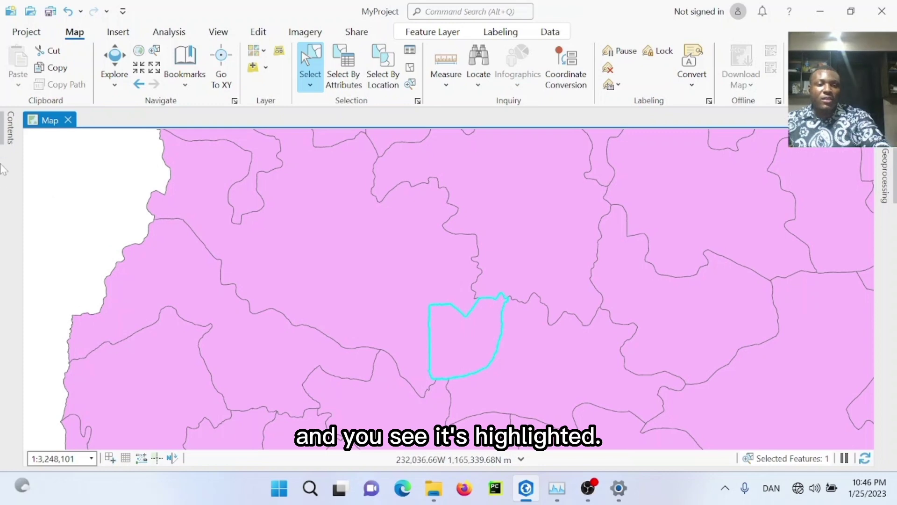
Step: Make a new layer from the selected Abuja polygon, then hide the full gadm36_NGA_1 layer
{"action": "left_click", "coordinate": [10, 127]}
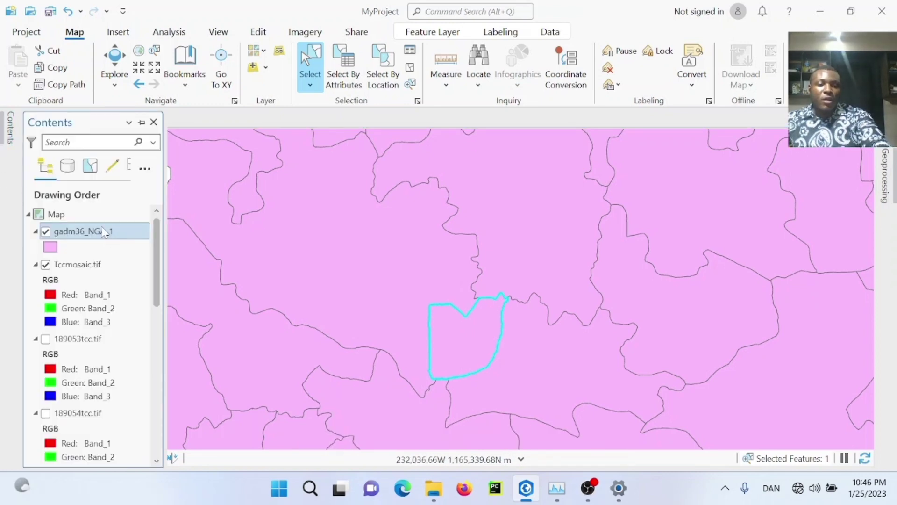
{"action": "right_click", "coordinate": [104, 233]}
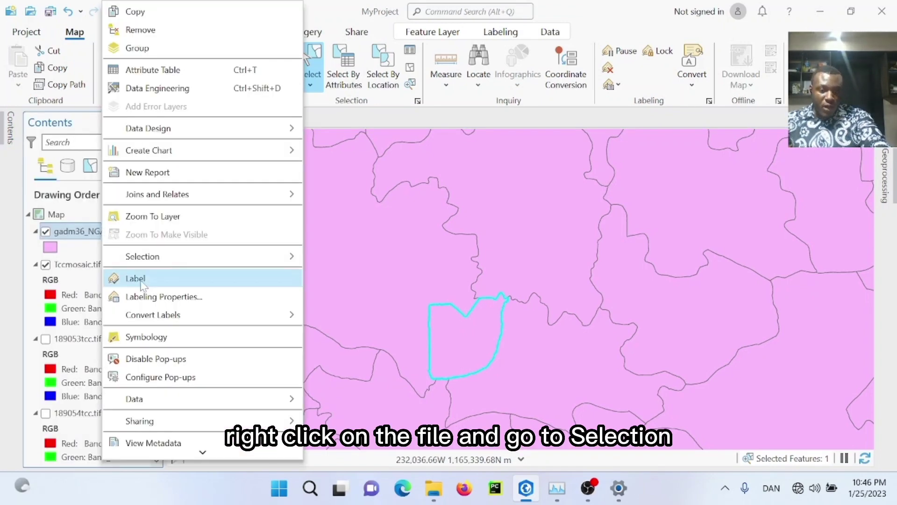
{"action": "mouse_move", "coordinate": [204, 256]}
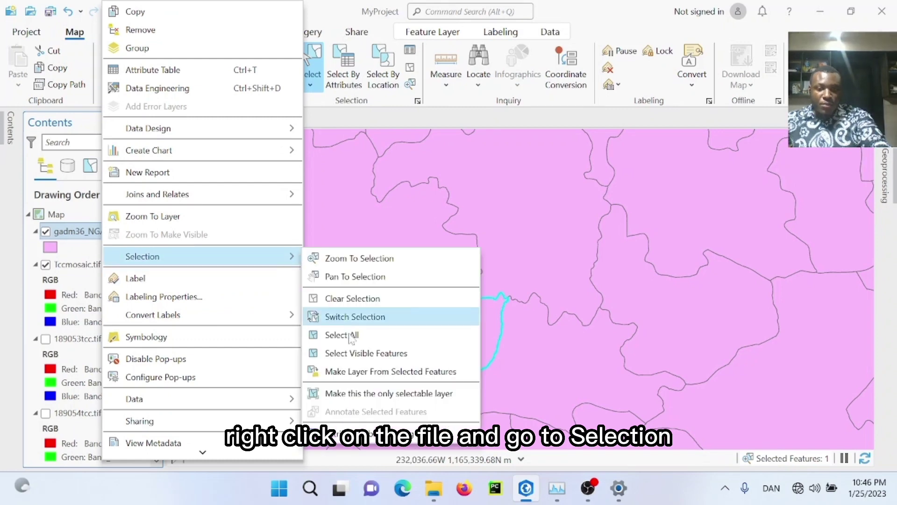
{"action": "left_click", "coordinate": [459, 369]}
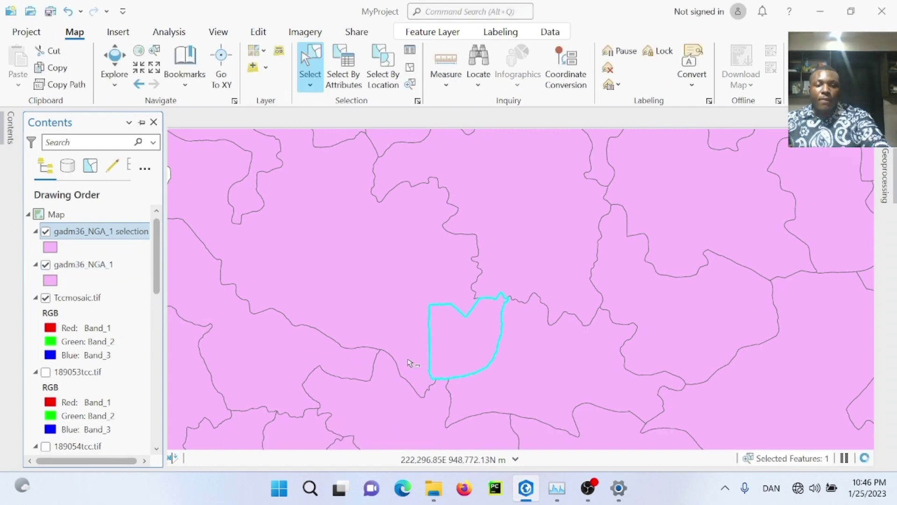
{"action": "left_click", "coordinate": [53, 265]}
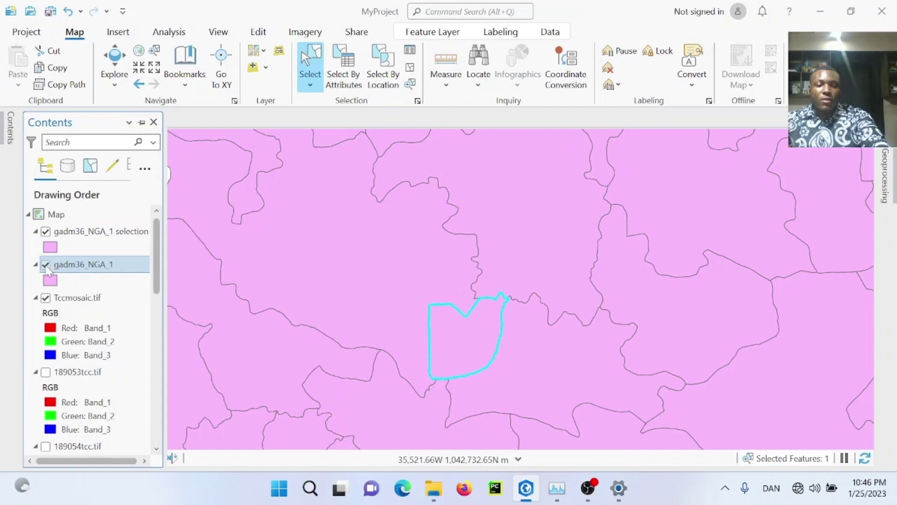
{"action": "left_click", "coordinate": [45, 266]}
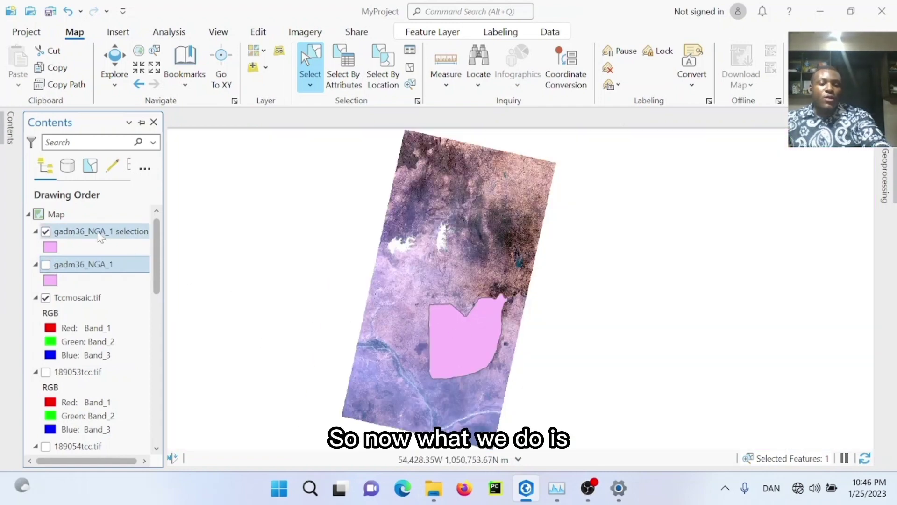
Step: Export the gadm36_NGA_1 selection layer as the Abuja shapefile, then hide the selection layer
{"action": "right_click", "coordinate": [99, 236]}
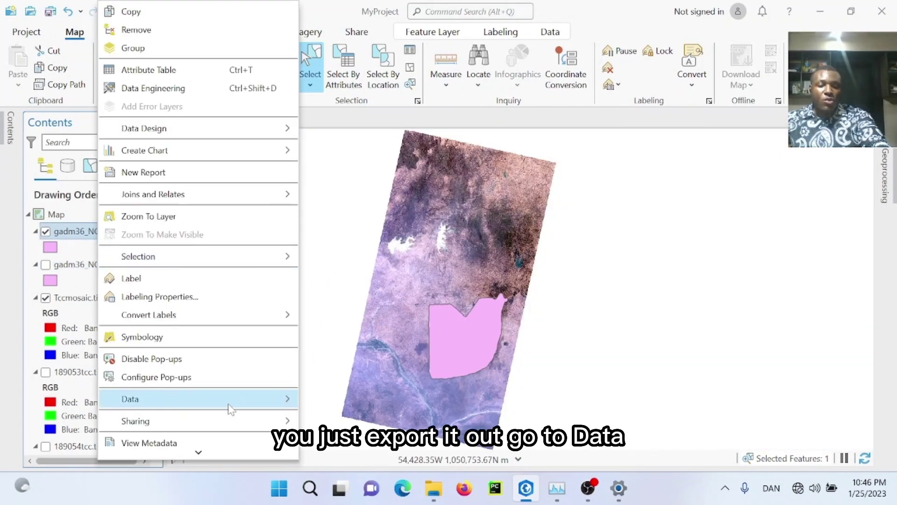
{"action": "mouse_move", "coordinate": [131, 399]}
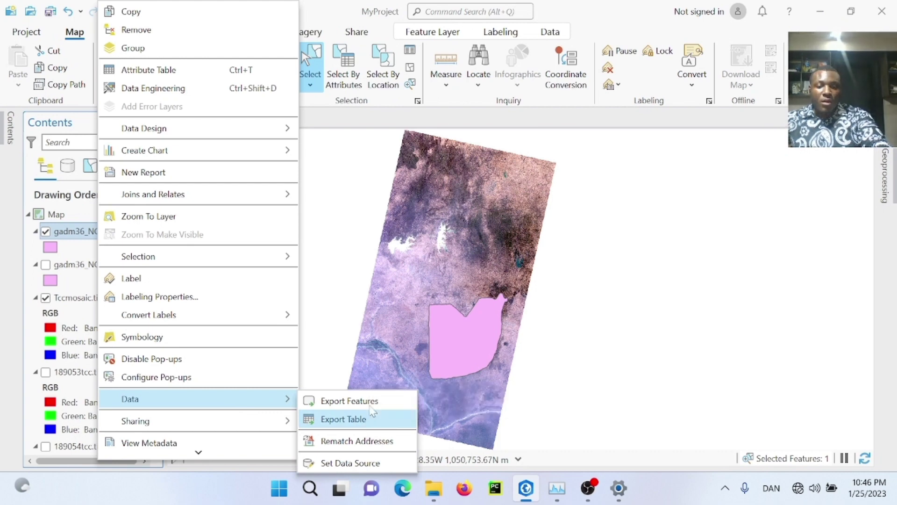
{"action": "left_click", "coordinate": [371, 401]}
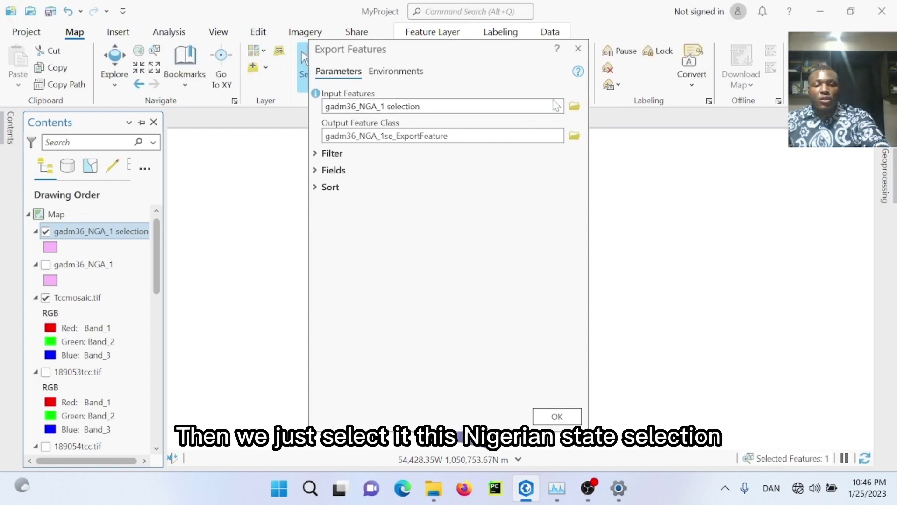
{"action": "left_click", "coordinate": [557, 106]}
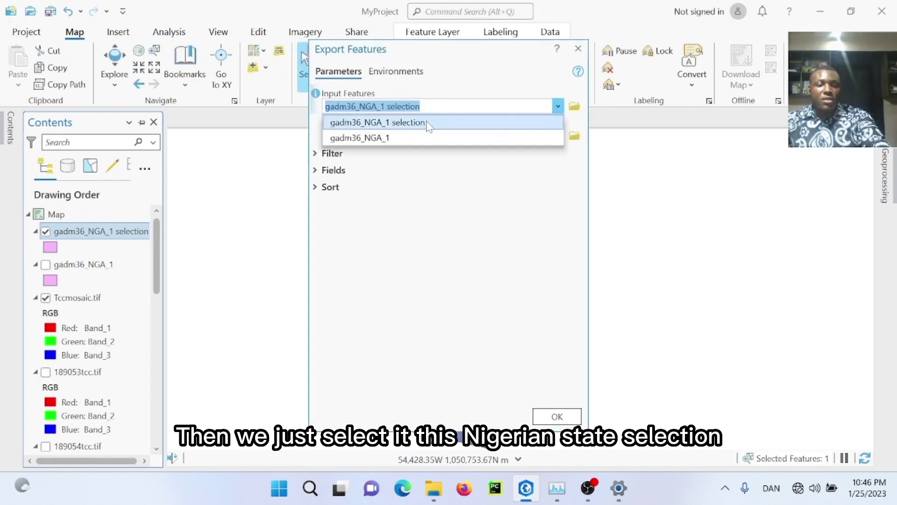
{"action": "left_click", "coordinate": [427, 122]}
{"action": "left_click", "coordinate": [574, 136]}
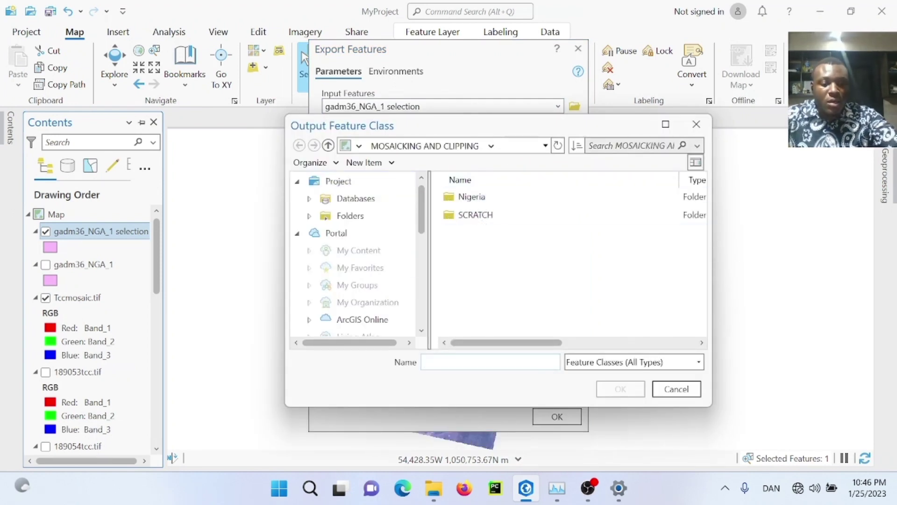
{"action": "type", "text": "Abuj"}
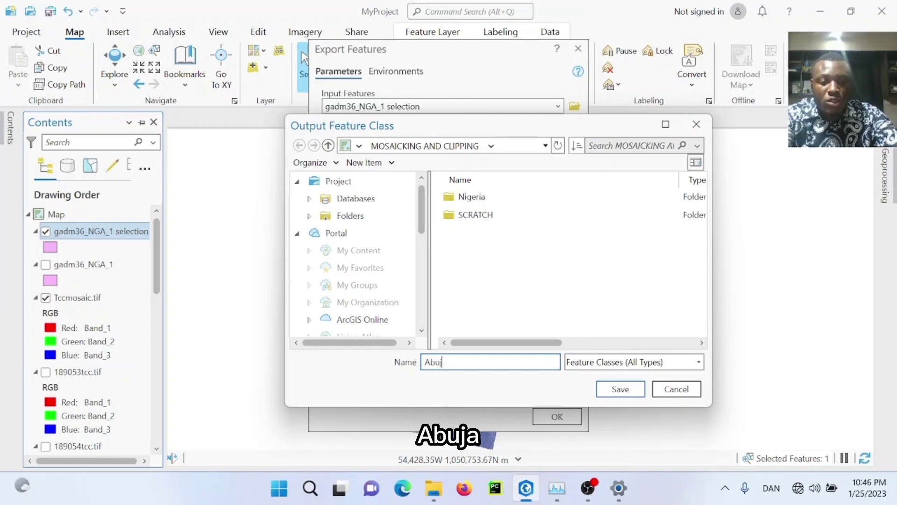
{"action": "type", "text": "a"}
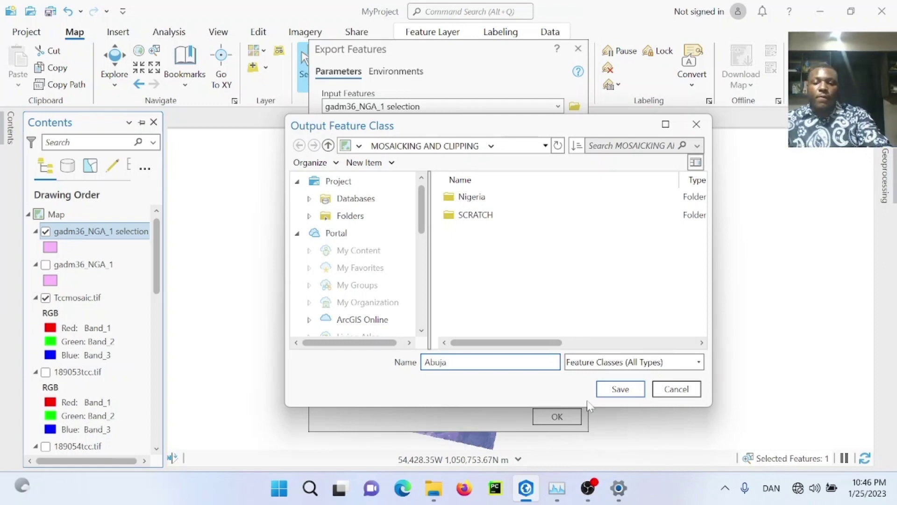
{"action": "left_click", "coordinate": [612, 393]}
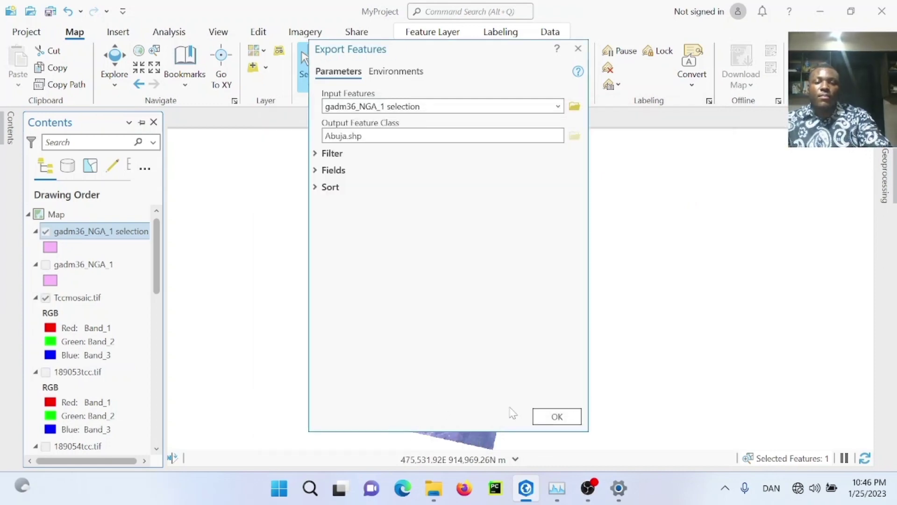
{"action": "left_click", "coordinate": [555, 416]}
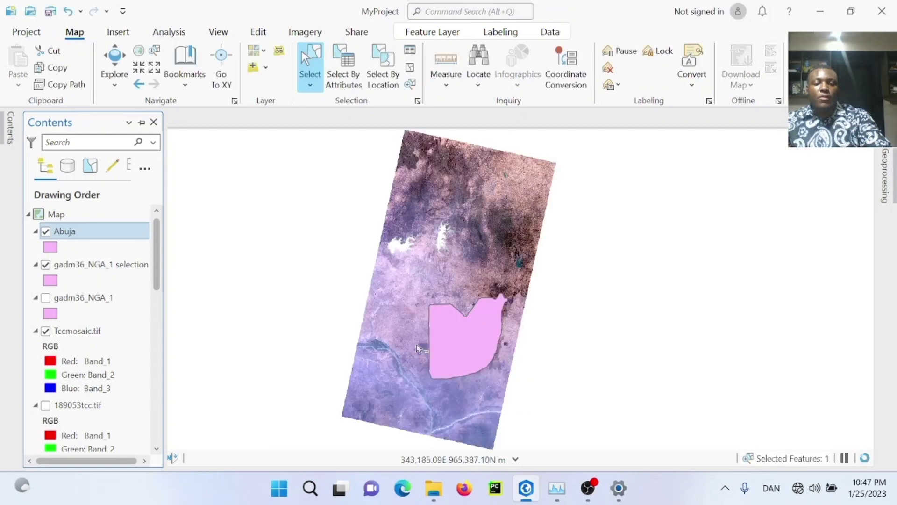
{"action": "left_click", "coordinate": [46, 264]}
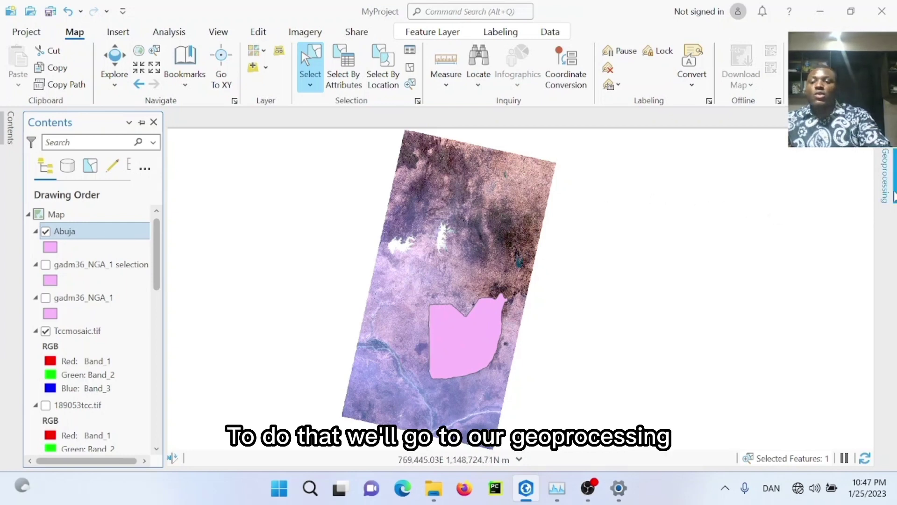
Step: In Toolboxes, collapse Raster and Data Management, then open Spatial Analyst Tools > Extraction > Extract by Mask
{"action": "left_click", "coordinate": [886, 176]}
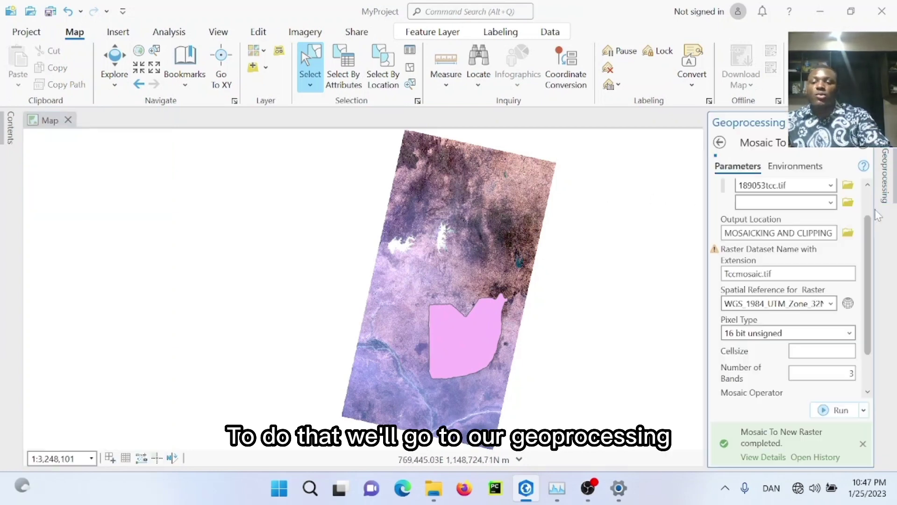
{"action": "left_click", "coordinate": [719, 142]}
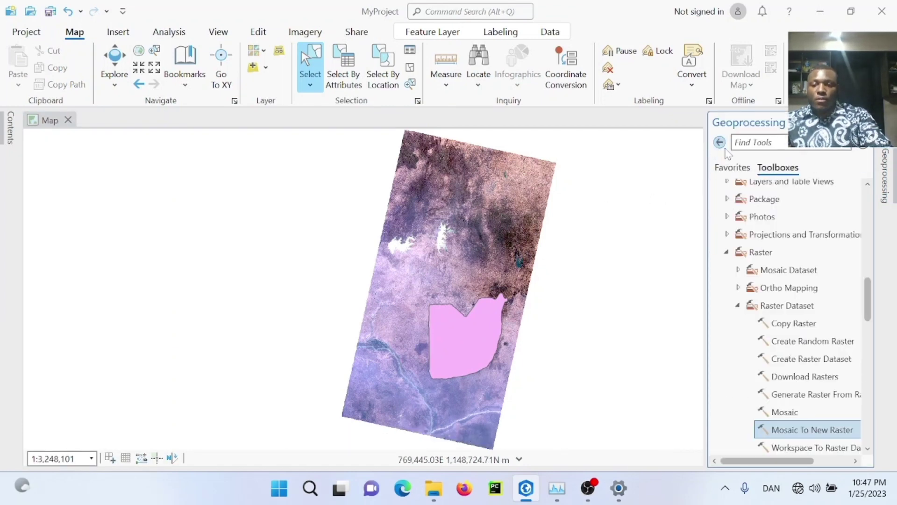
{"action": "left_click", "coordinate": [727, 253]}
{"action": "scroll", "coordinate": [736, 259], "scroll_direction": "up", "scroll_amount": 2}
{"action": "scroll", "coordinate": [739, 261], "scroll_direction": "up", "scroll_amount": 2}
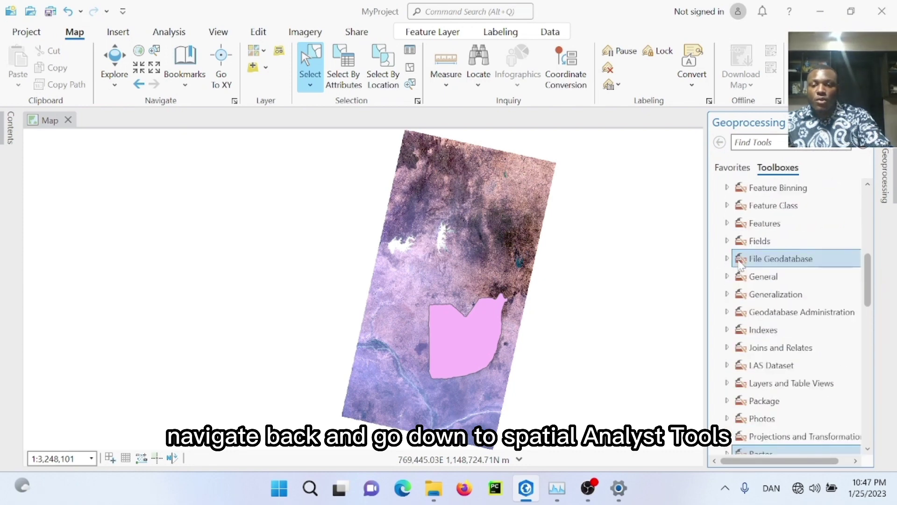
{"action": "scroll", "coordinate": [740, 261], "scroll_direction": "up", "scroll_amount": 1}
{"action": "scroll", "coordinate": [729, 255], "scroll_direction": "up", "scroll_amount": 3}
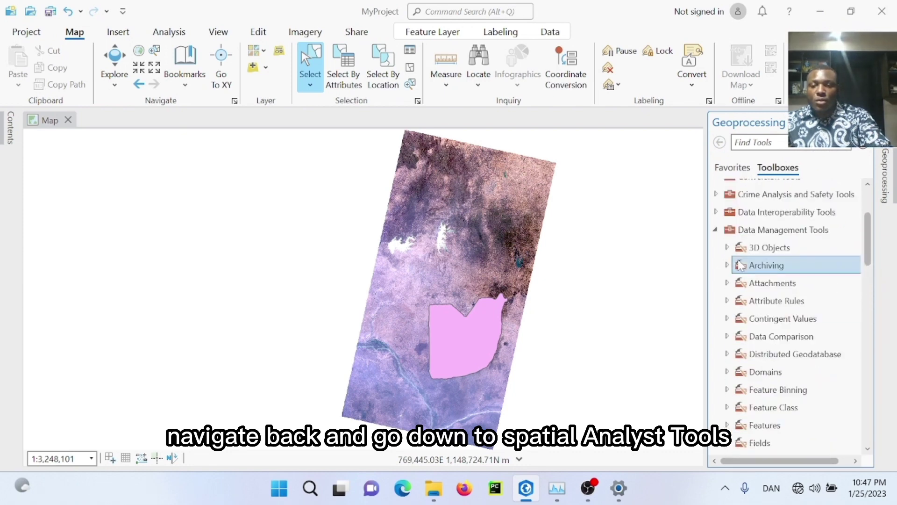
{"action": "left_click", "coordinate": [715, 230]}
{"action": "scroll", "coordinate": [741, 287], "scroll_direction": "down", "scroll_amount": 2}
{"action": "scroll", "coordinate": [746, 309], "scroll_direction": "down", "scroll_amount": 2}
{"action": "scroll", "coordinate": [750, 330], "scroll_direction": "down", "scroll_amount": 1}
{"action": "left_click", "coordinate": [749, 388]}
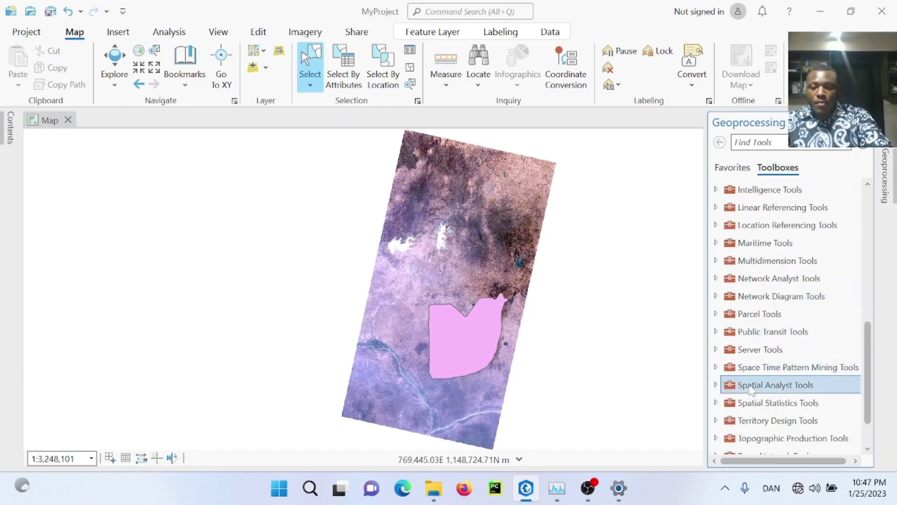
{"action": "left_click", "coordinate": [717, 386]}
{"action": "scroll", "coordinate": [736, 389], "scroll_direction": "down", "scroll_amount": 3}
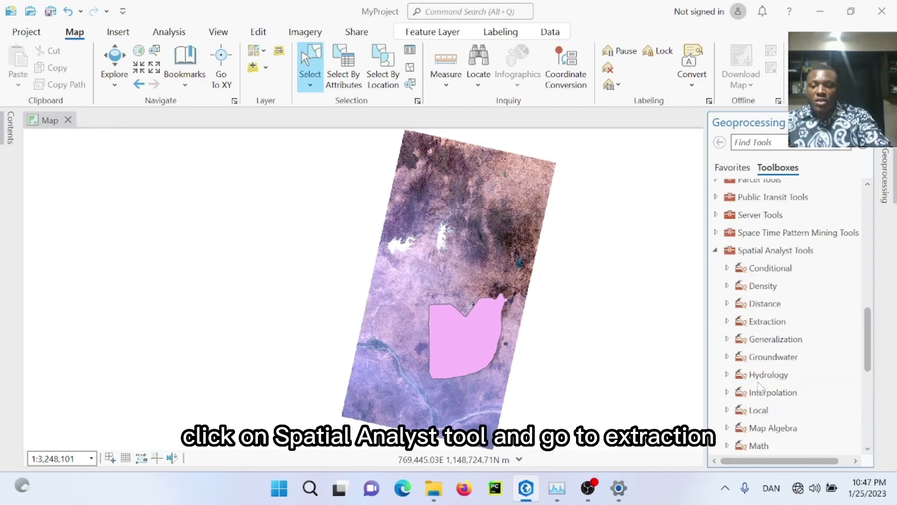
{"action": "scroll", "coordinate": [754, 387], "scroll_direction": "down", "scroll_amount": 3}
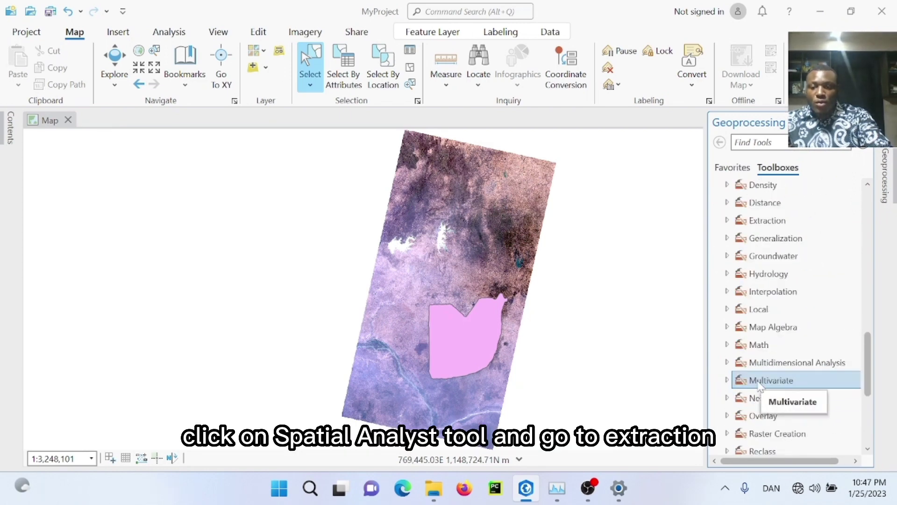
{"action": "left_click", "coordinate": [728, 221]}
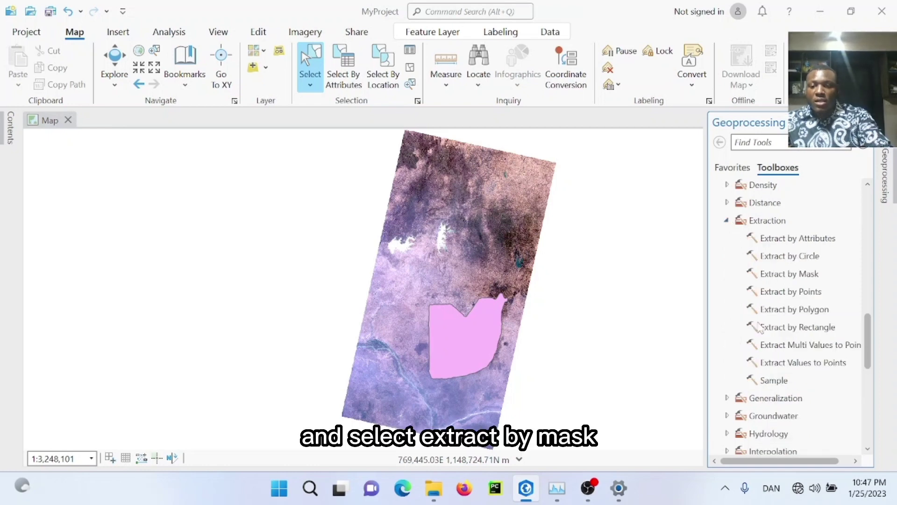
{"action": "left_click", "coordinate": [792, 278]}
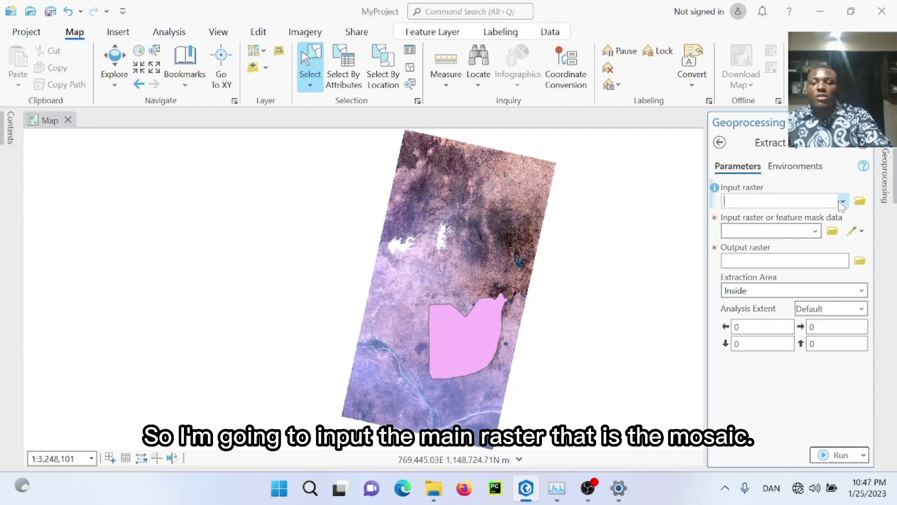
Step: Set input raster Tccmosaic.tif, mask Abuja and output raster Abujaclip.tif
{"action": "left_click", "coordinate": [842, 202]}
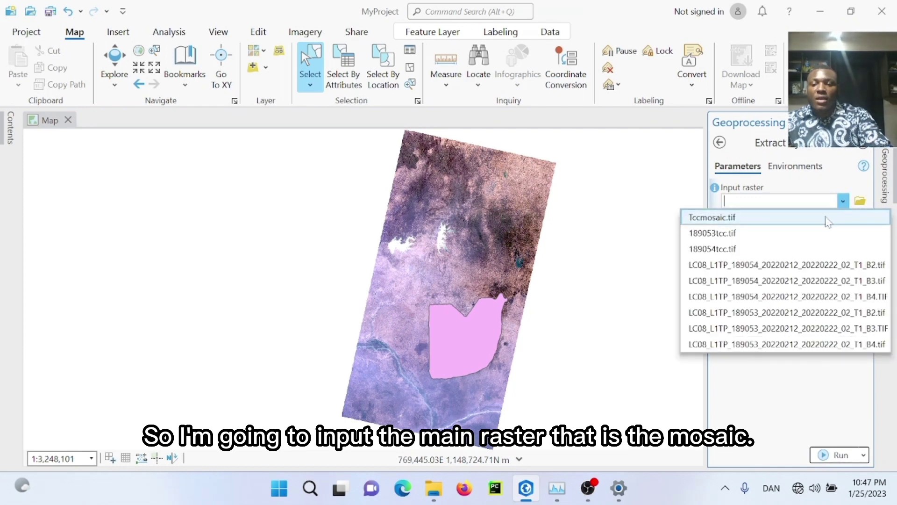
{"action": "left_click", "coordinate": [771, 219]}
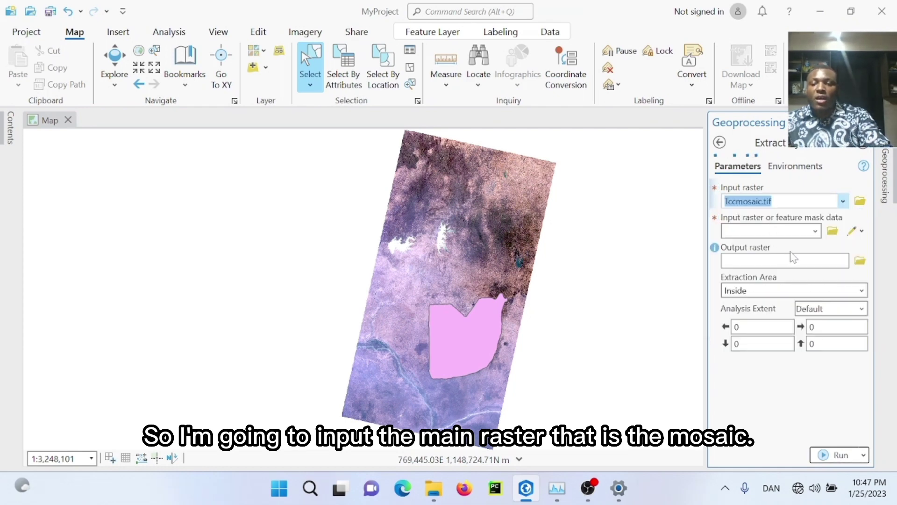
{"action": "left_click", "coordinate": [817, 231]}
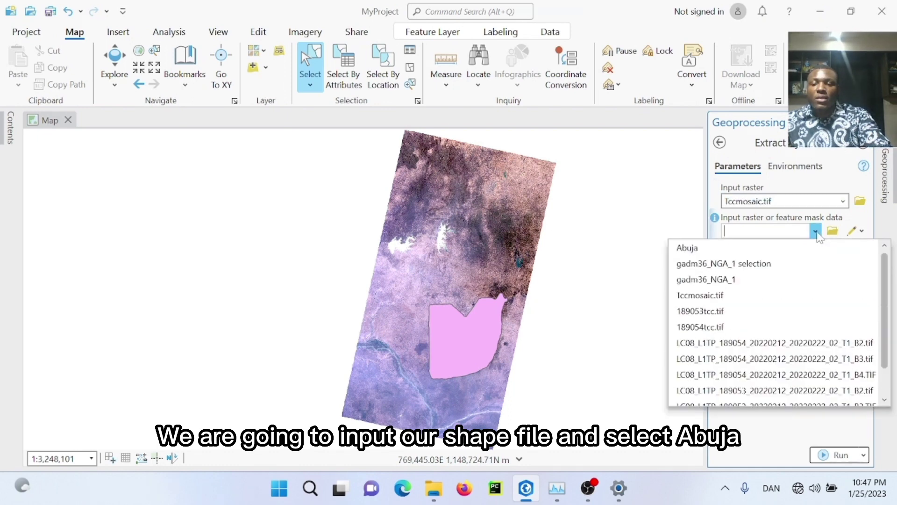
{"action": "left_click", "coordinate": [764, 249]}
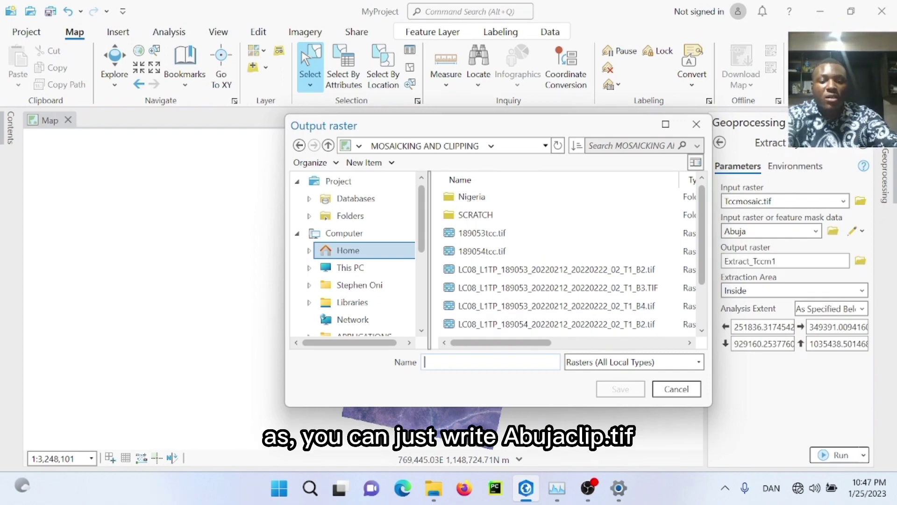
{"action": "type", "text": "a"}
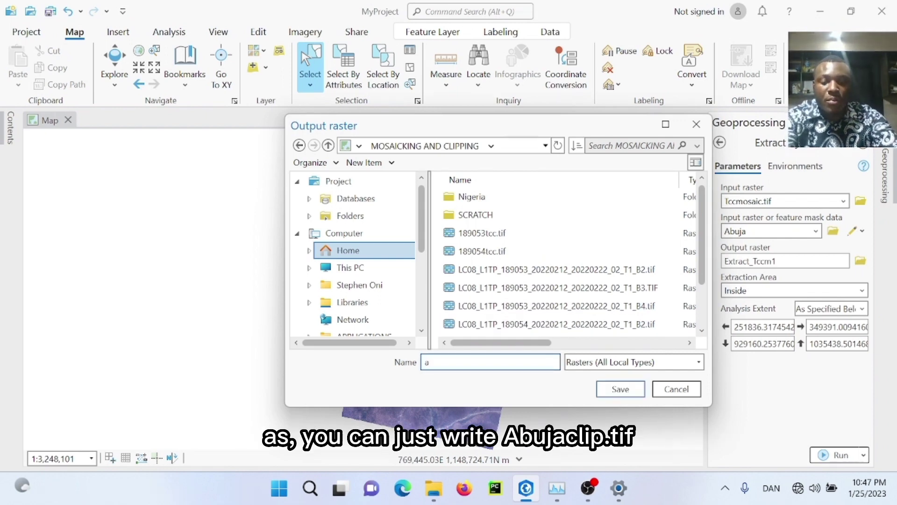
{"action": "key", "text": "BackSpace"}
{"action": "type", "text": "Abujaclip"}
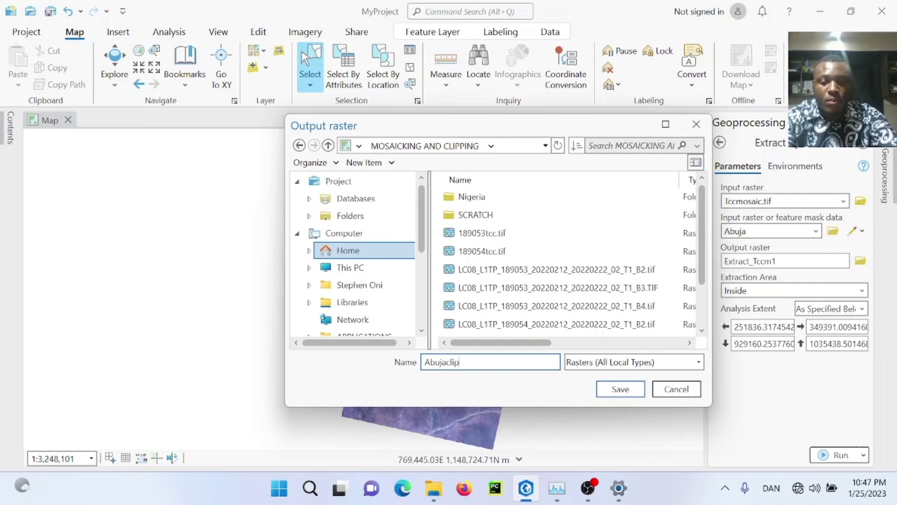
{"action": "type", "text": ".tif"}
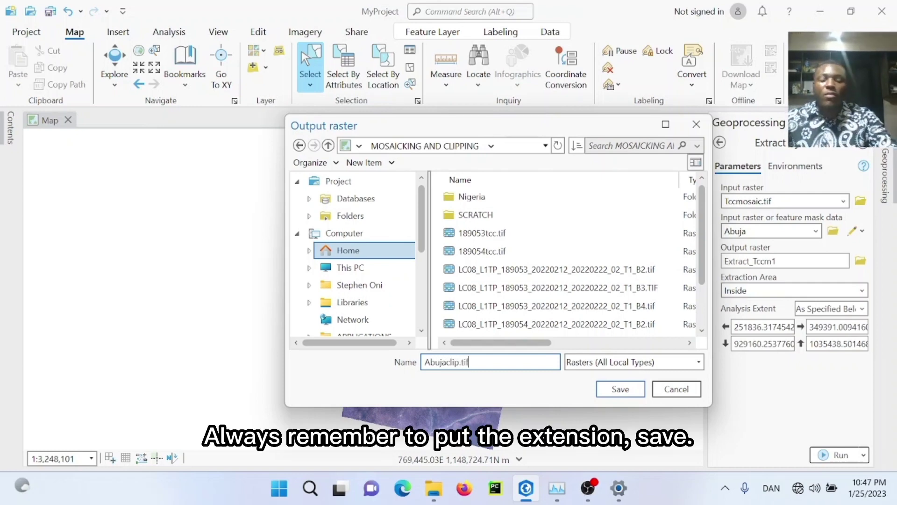
{"action": "left_click", "coordinate": [619, 389]}
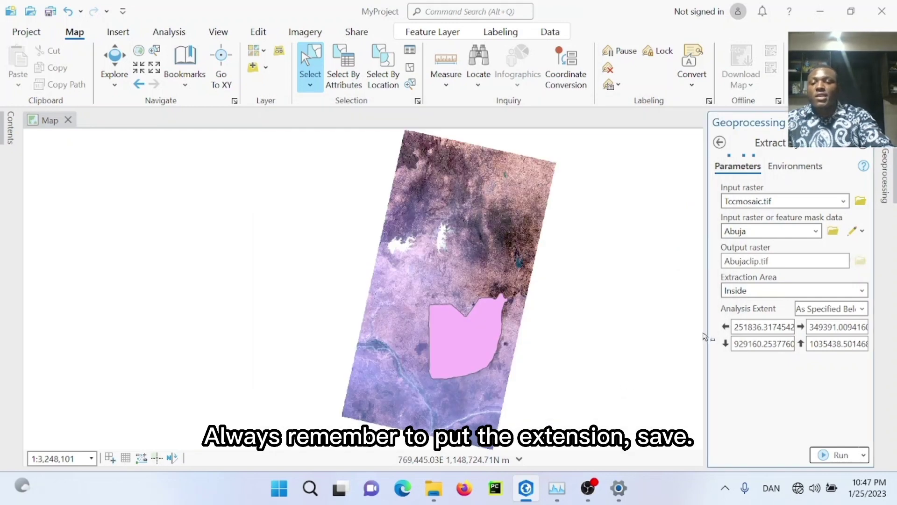
Step: Set extraction area to Inside and analysis extent to Abuja, then run the tool
{"action": "left_click", "coordinate": [862, 292]}
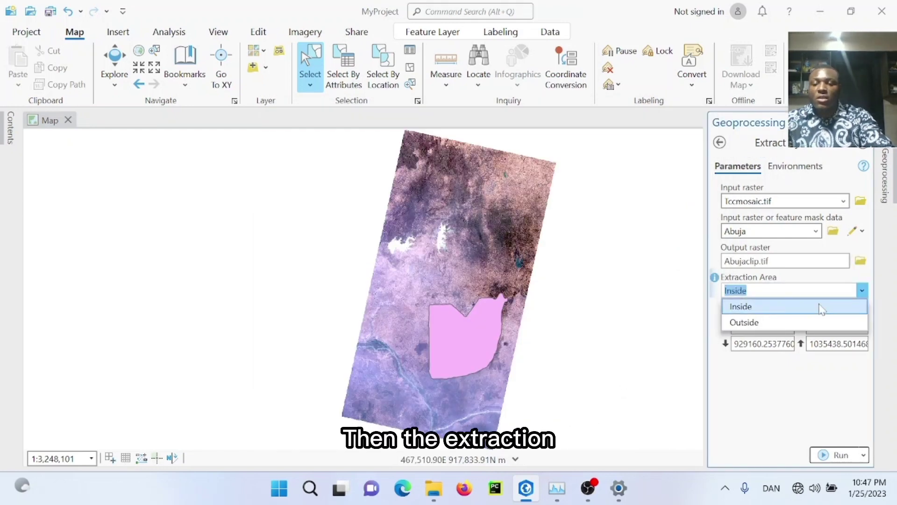
{"action": "left_click", "coordinate": [824, 306]}
{"action": "left_click", "coordinate": [863, 309]}
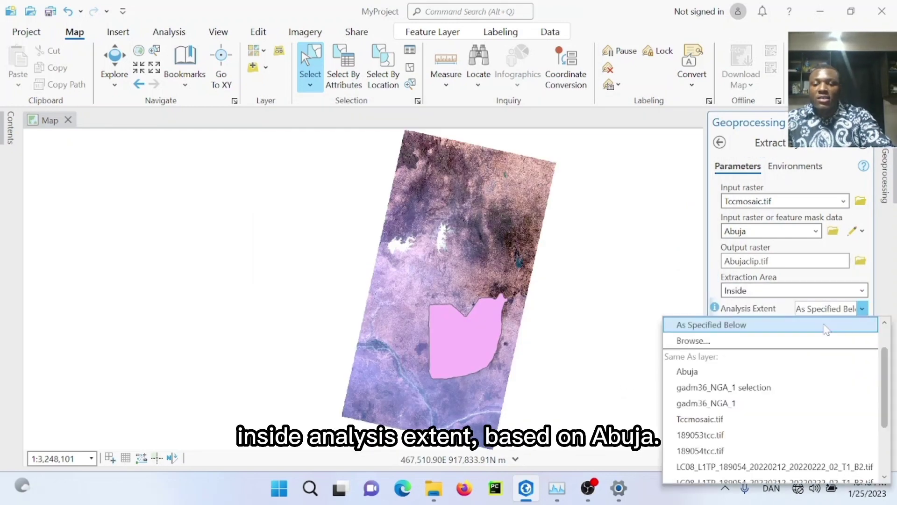
{"action": "left_click", "coordinate": [755, 379]}
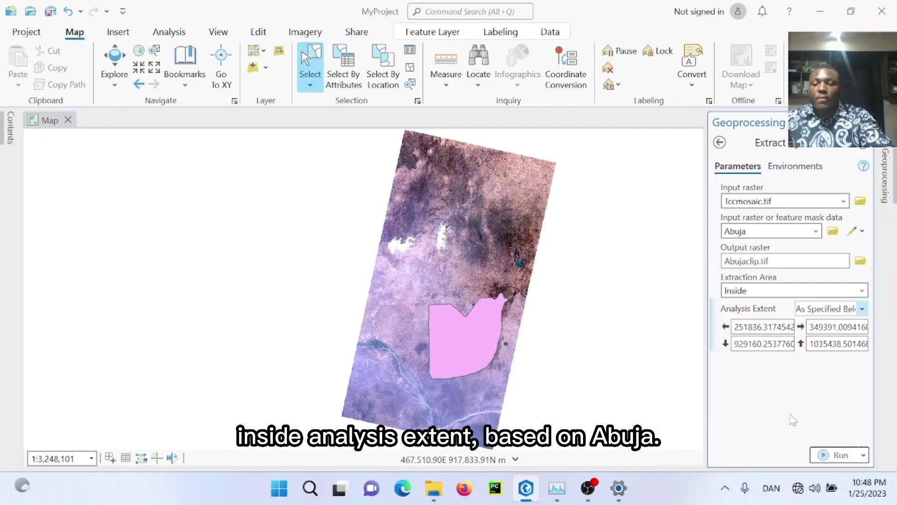
{"action": "left_click", "coordinate": [833, 456]}
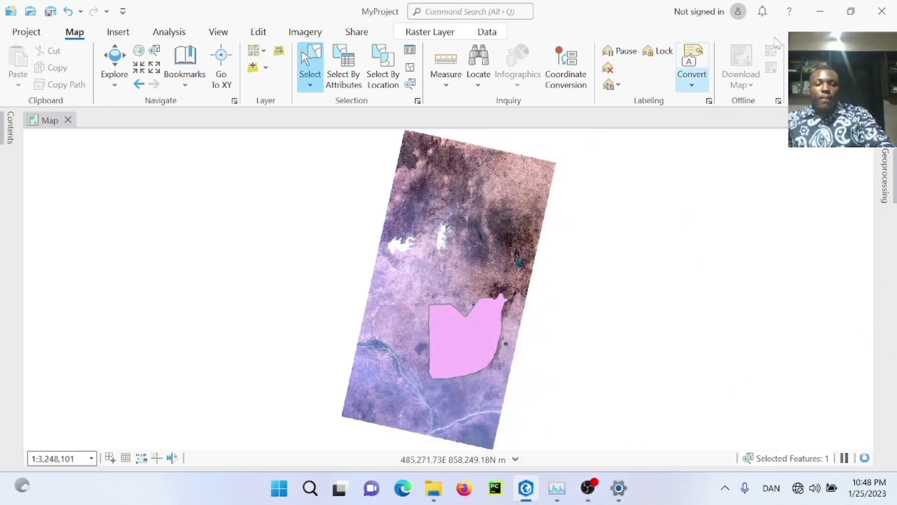
Step: Hide the Abuja and Tccmosaic.tif layers and zoom the map to Abujaclip.tif
{"action": "left_click", "coordinate": [3, 138]}
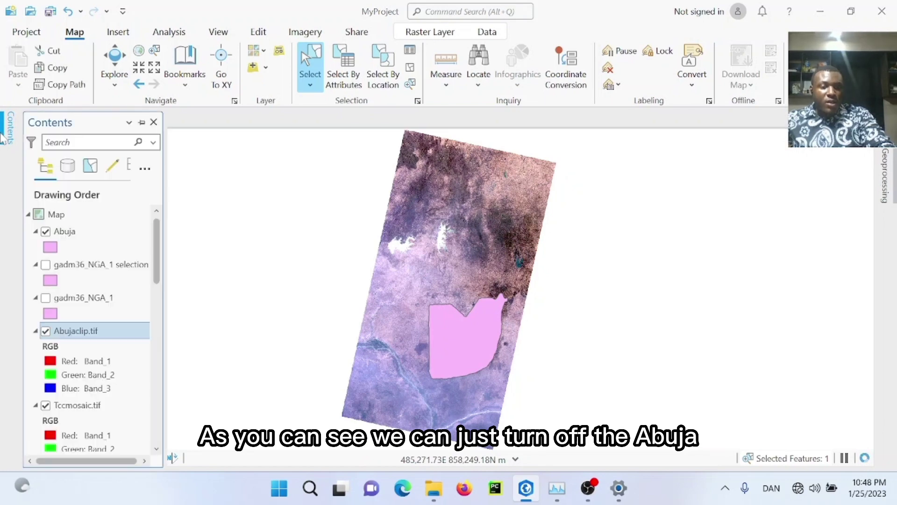
{"action": "left_click", "coordinate": [45, 232]}
{"action": "scroll", "coordinate": [87, 324], "scroll_direction": "down", "scroll_amount": 1}
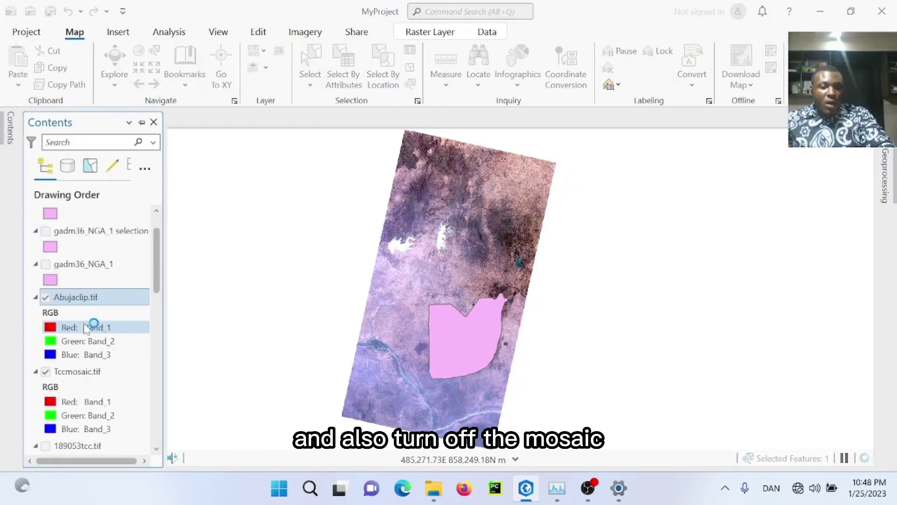
{"action": "scroll", "coordinate": [83, 329], "scroll_direction": "down", "scroll_amount": 1}
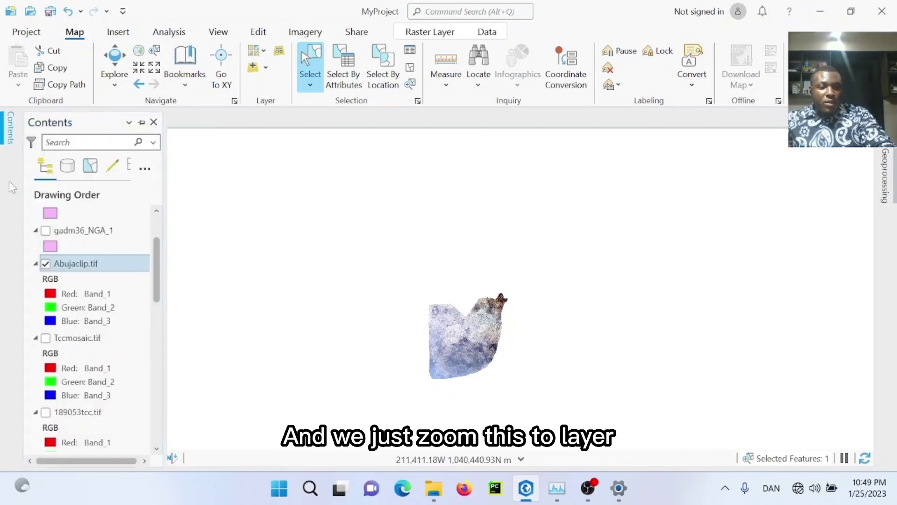
{"action": "right_click", "coordinate": [71, 270]}
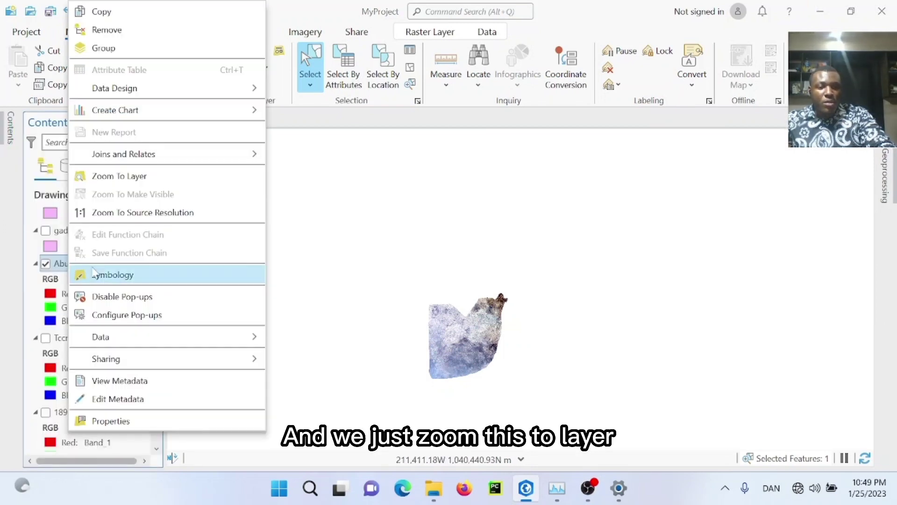
{"action": "left_click", "coordinate": [180, 177]}
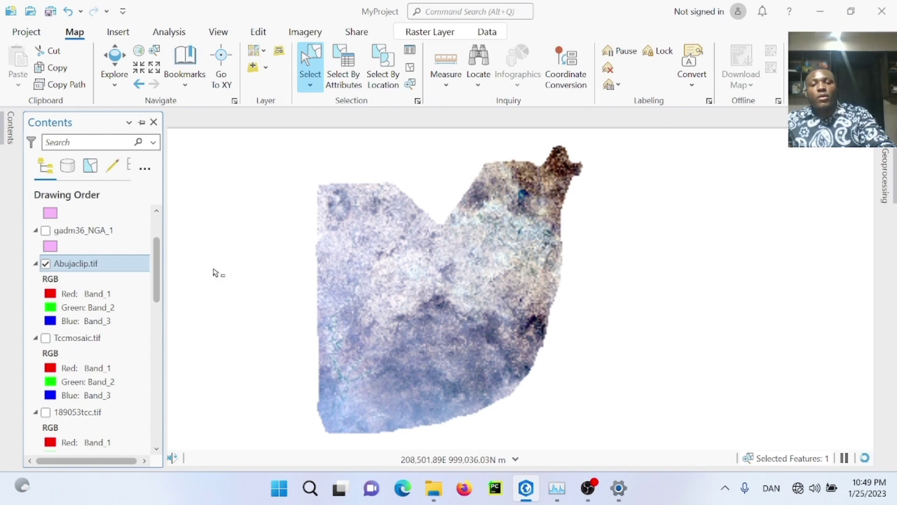